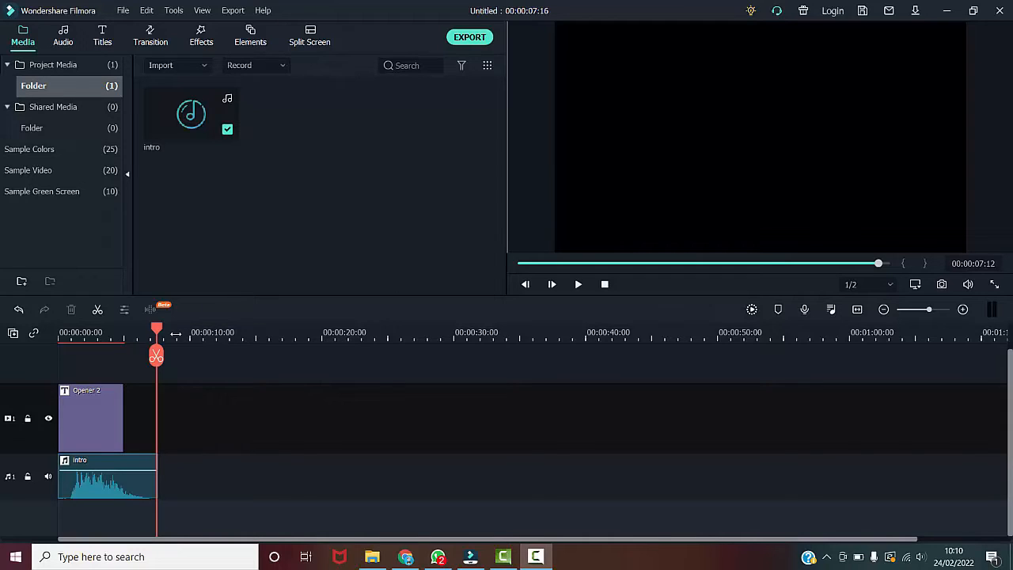
Play the timeline from the beginning to preview the Opener 2 title together with the intro audio.
{"action": "left_click_drag", "start_coordinate": [161, 333], "coordinate": [32, 344]}
{"action": "key", "text": "space"}
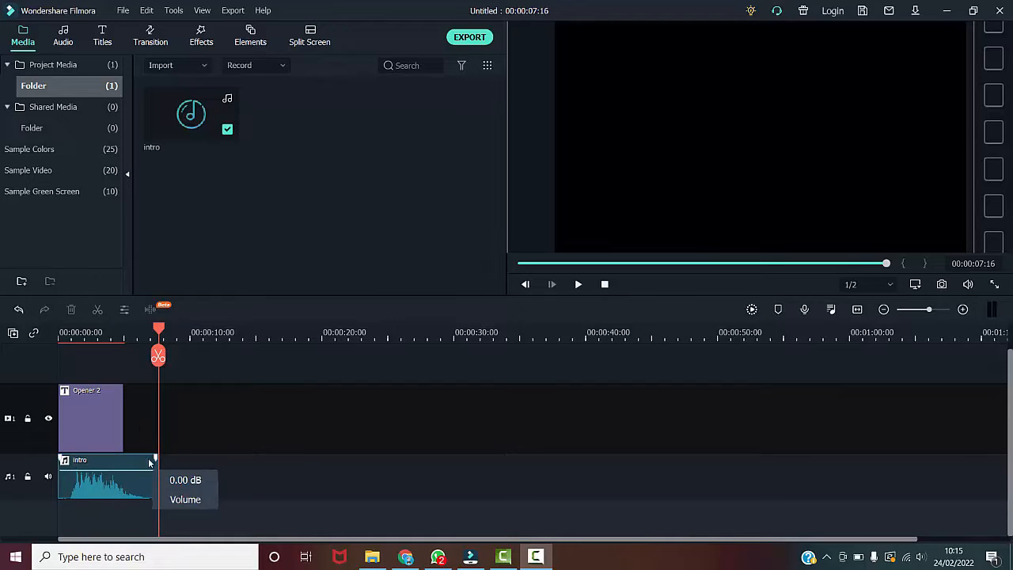
{"action": "left_click", "coordinate": [96, 407]}
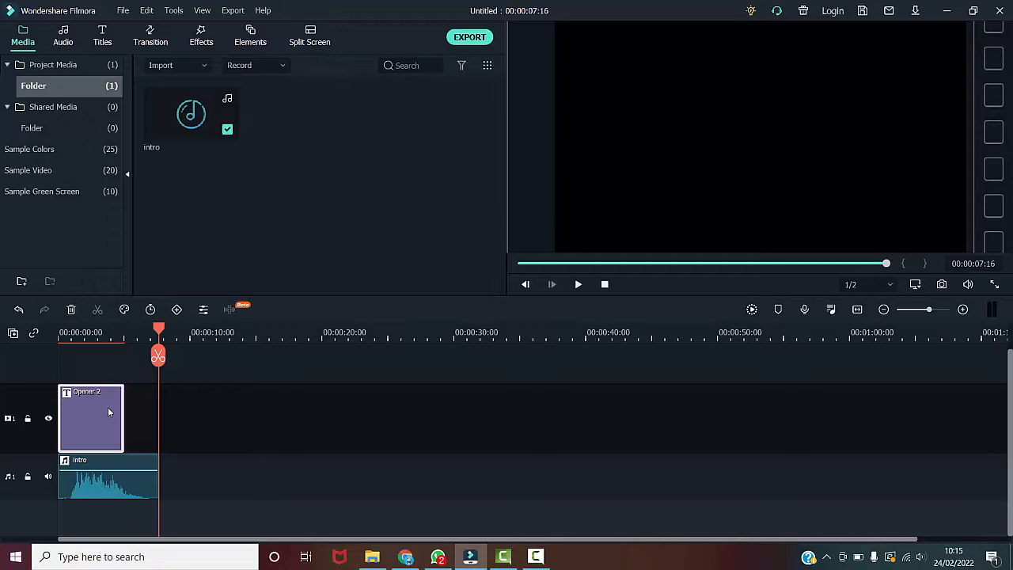
Trim the quiet lead-in off the intro audio clip up to 00:00:00:23, keeping the clip at the timeline's beginning.
{"action": "left_click", "coordinate": [64, 459]}
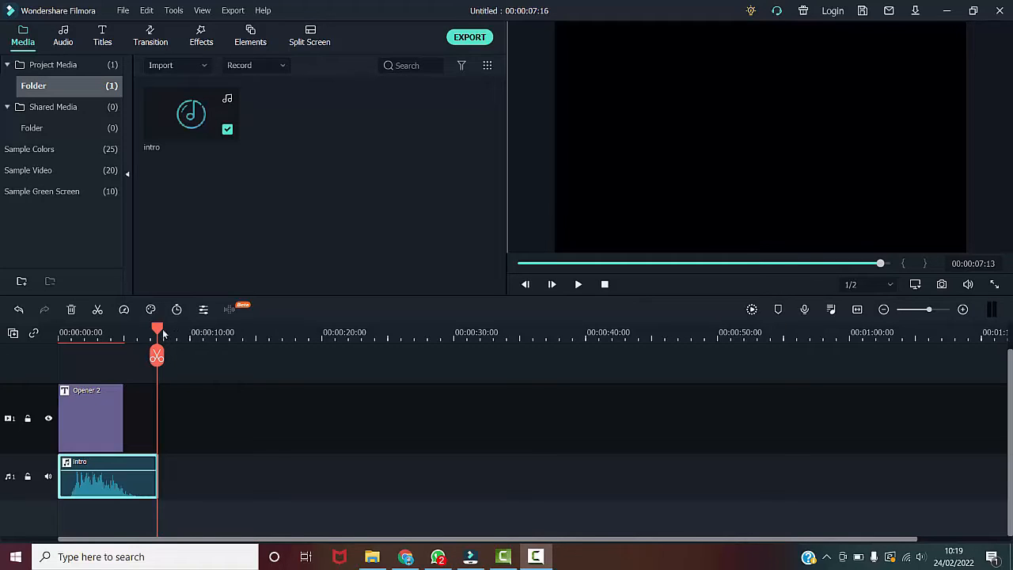
{"action": "left_click_drag", "start_coordinate": [157, 331], "coordinate": [144, 331]}
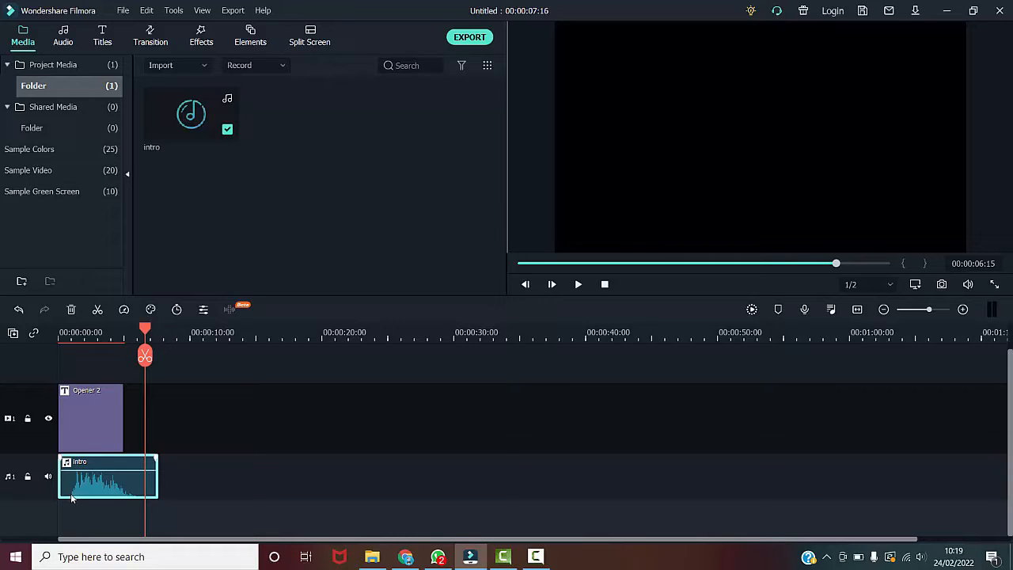
{"action": "left_click_drag", "start_coordinate": [146, 333], "coordinate": [63, 332]}
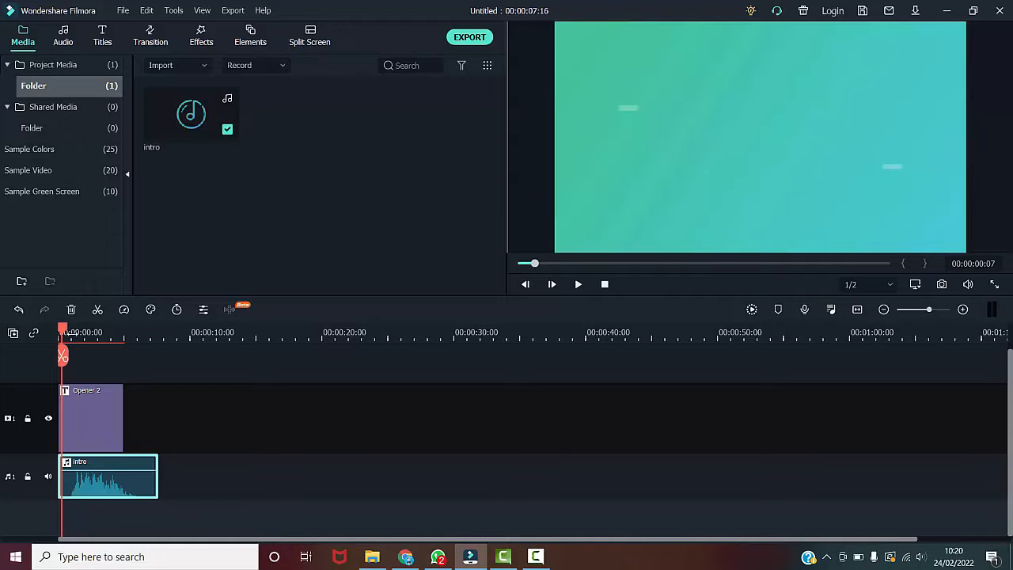
{"action": "left_click_drag", "start_coordinate": [64, 333], "coordinate": [72, 332]}
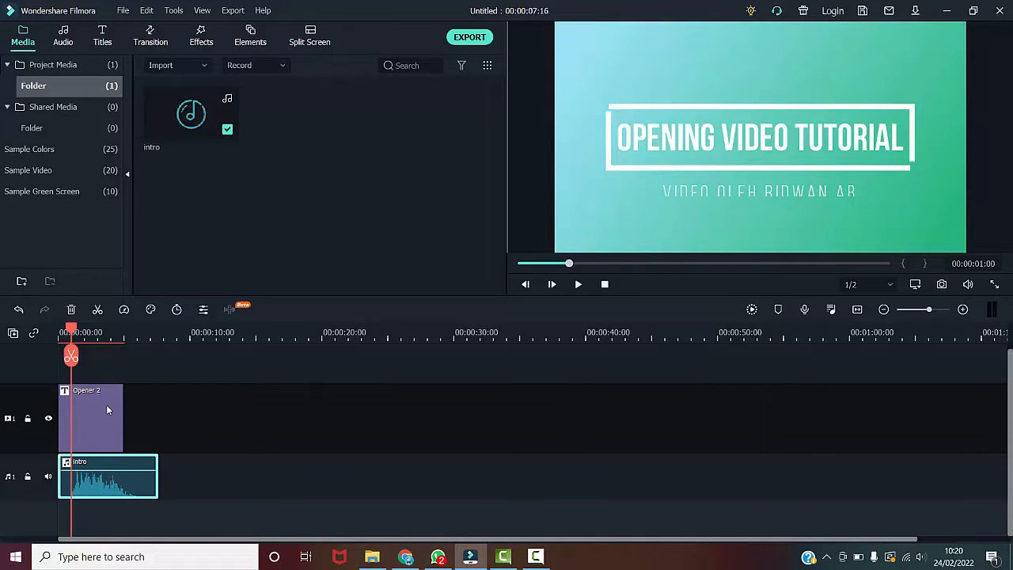
{"action": "left_click_drag", "start_coordinate": [71, 329], "coordinate": [71, 333]}
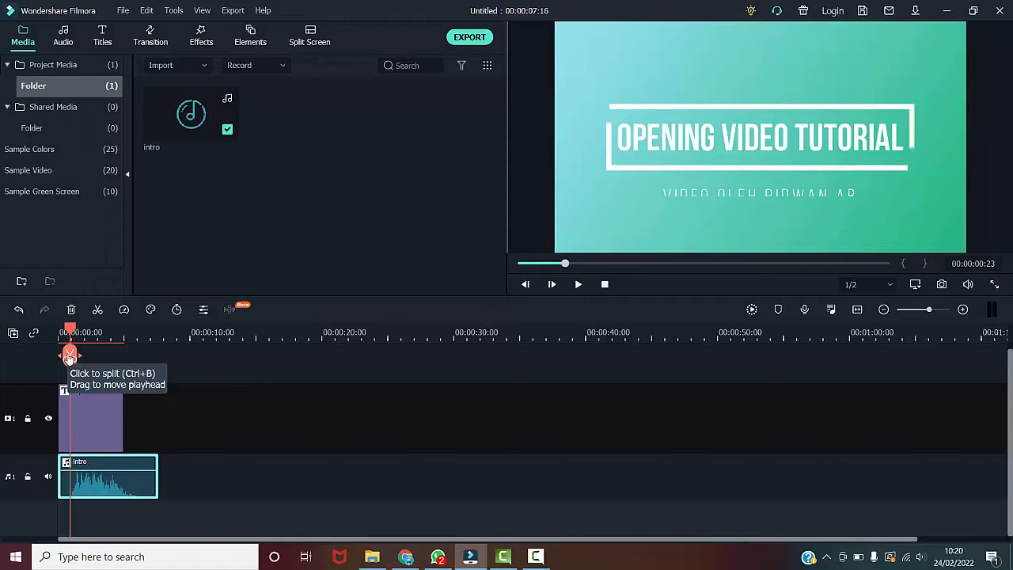
{"action": "left_click_drag", "start_coordinate": [70, 333], "coordinate": [71, 335]}
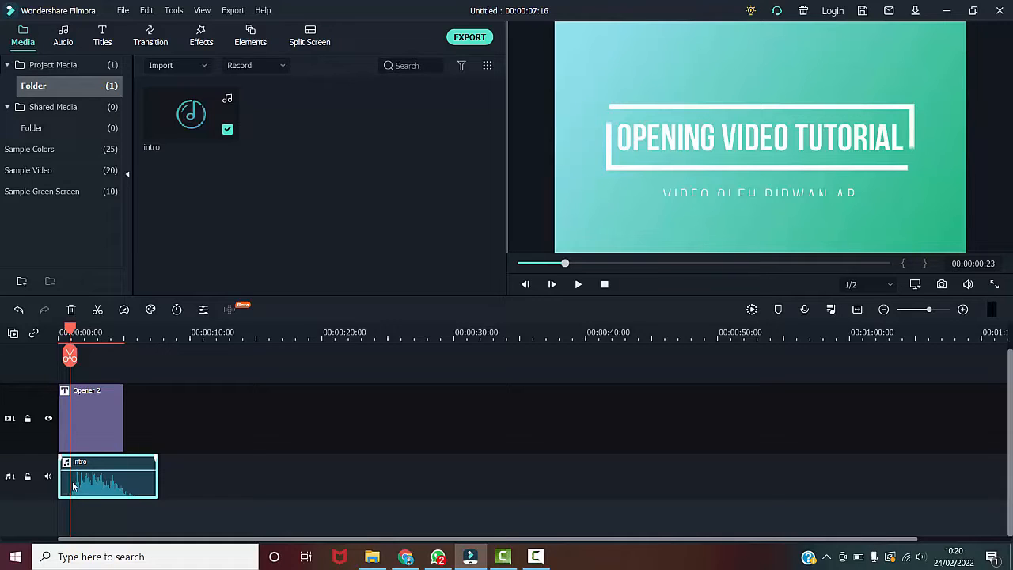
{"action": "left_click", "coordinate": [70, 357]}
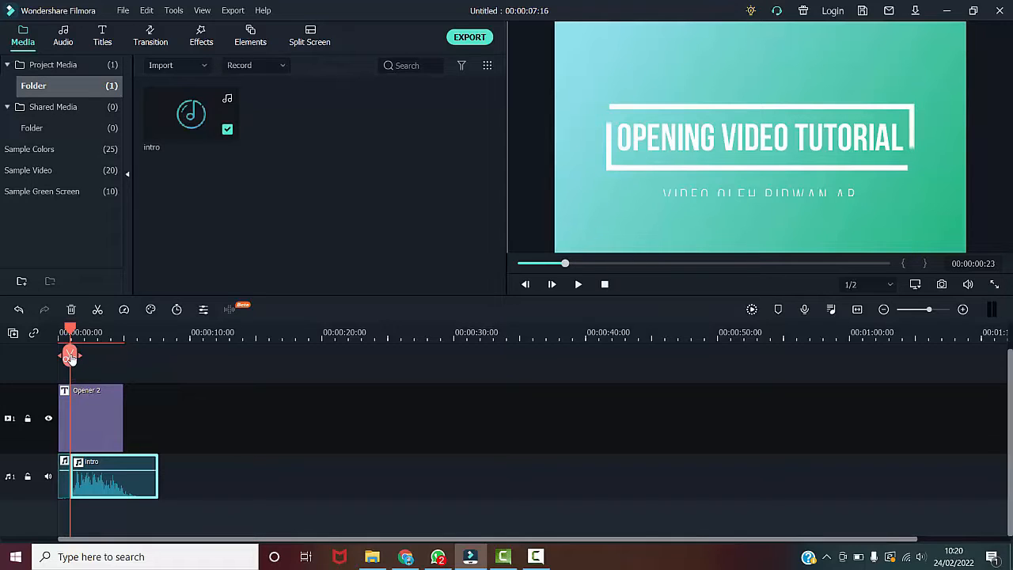
{"action": "key", "text": "ctrl+z"}
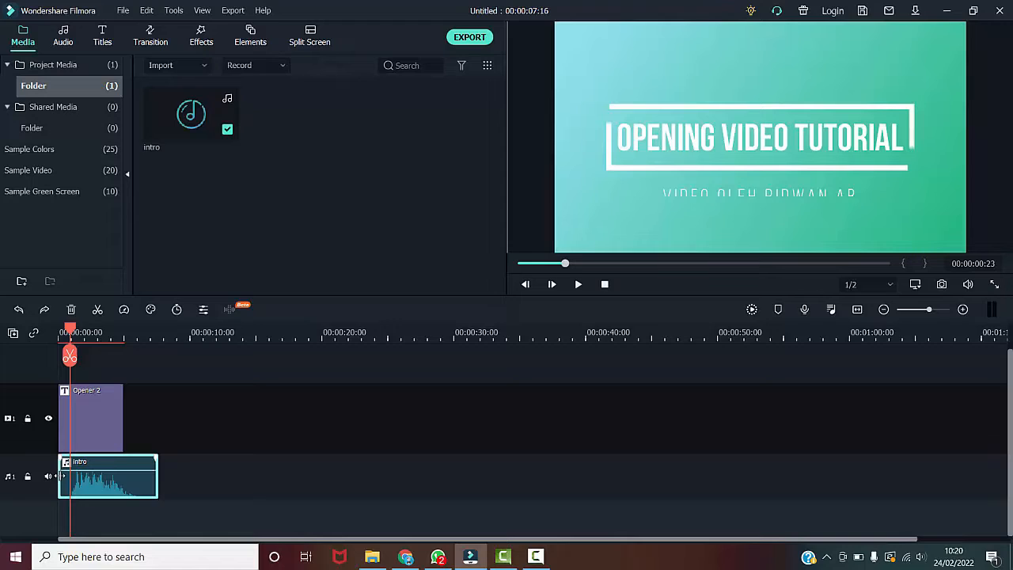
{"action": "left_click_drag", "start_coordinate": [60, 476], "coordinate": [74, 477]}
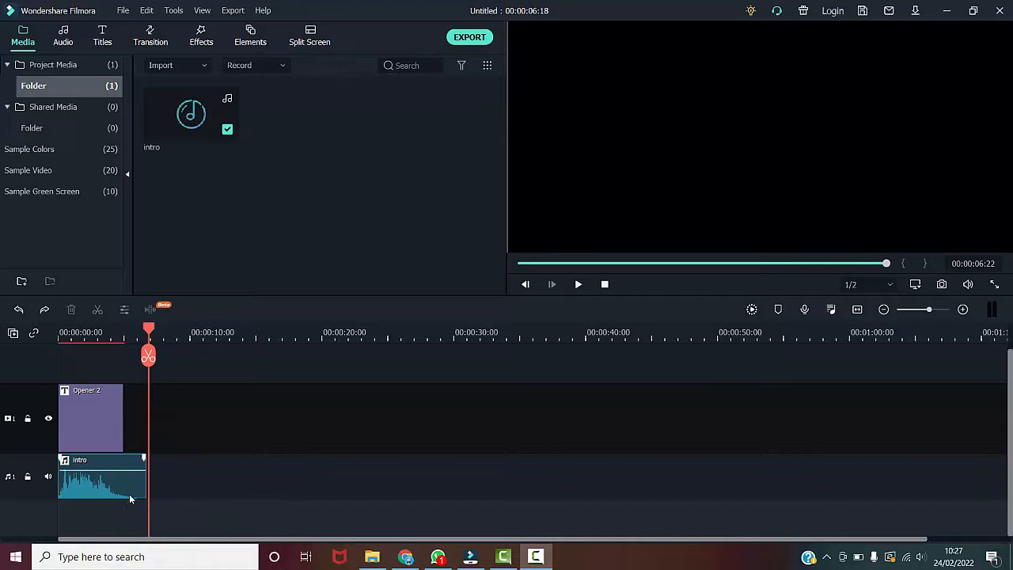
Trim the quiet tail of the intro audio clip so it ends at 00:00:05:15.
{"action": "left_click", "coordinate": [145, 328]}
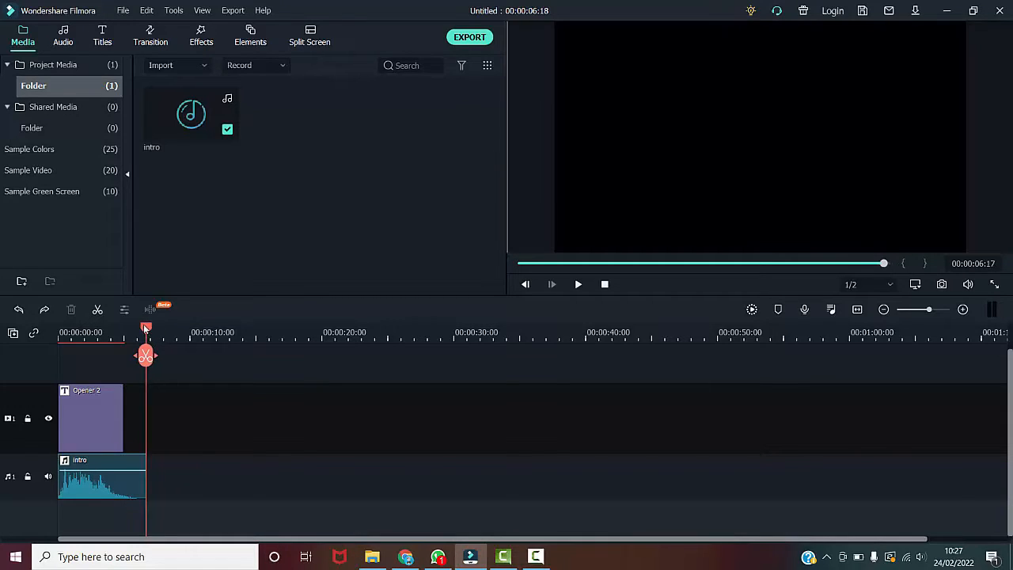
{"action": "left_click_drag", "start_coordinate": [145, 328], "coordinate": [132, 323]}
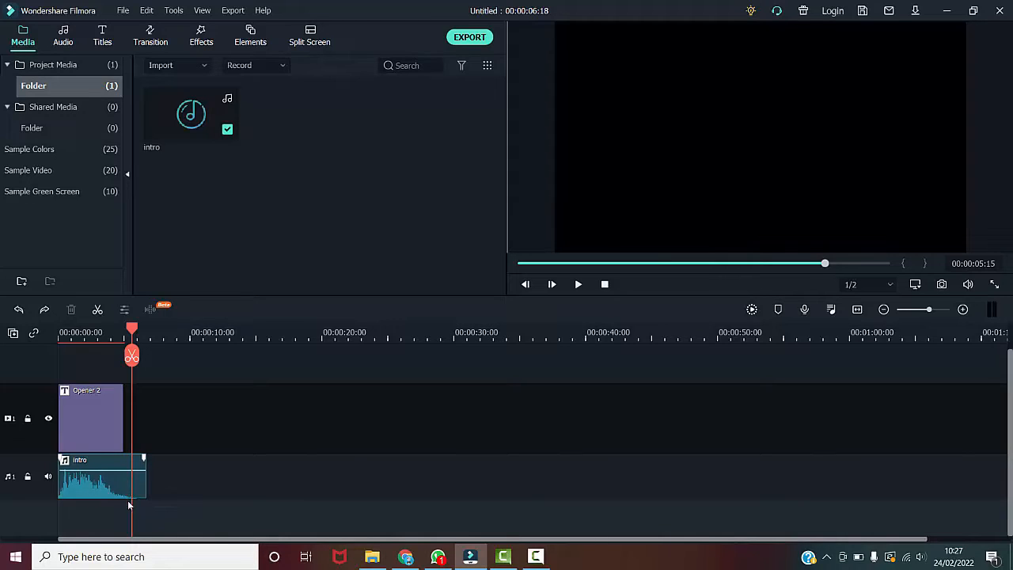
{"action": "left_click", "coordinate": [142, 457]}
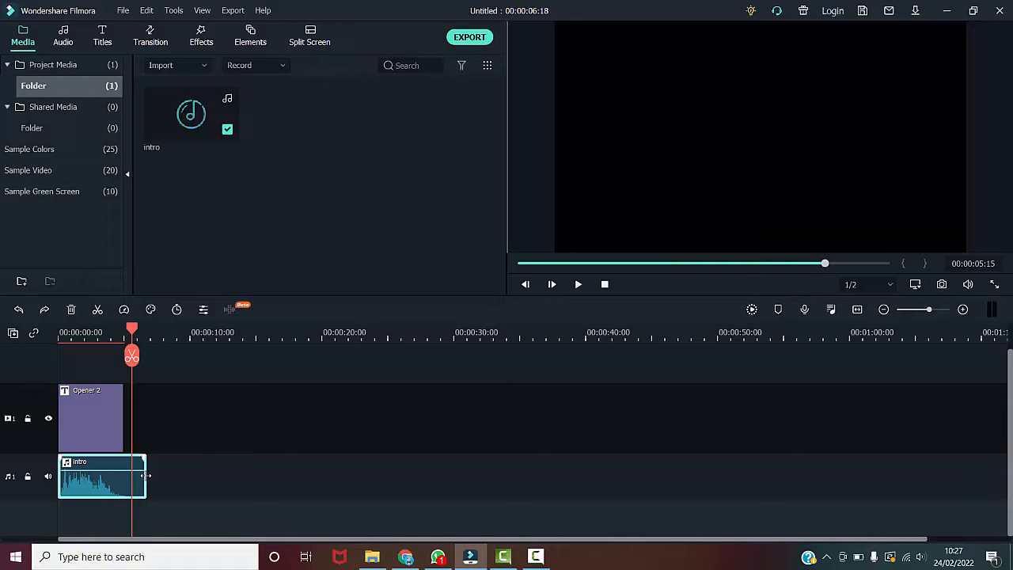
{"action": "left_click_drag", "start_coordinate": [145, 475], "coordinate": [132, 476]}
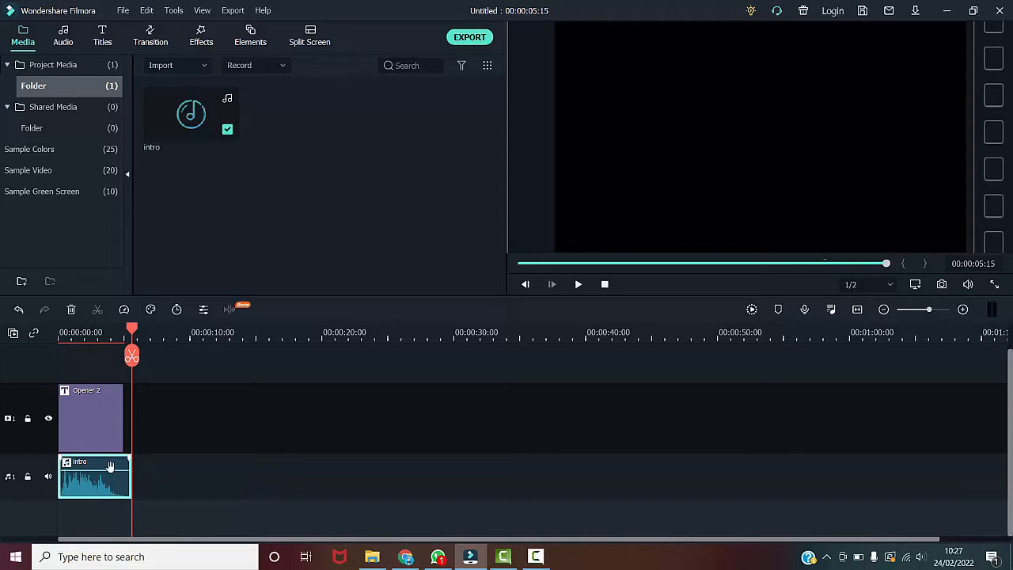
Extend the Opener 2 title to end with the intro audio at 00:00:05:15, and play the timeline from the start.
{"action": "left_click", "coordinate": [109, 412]}
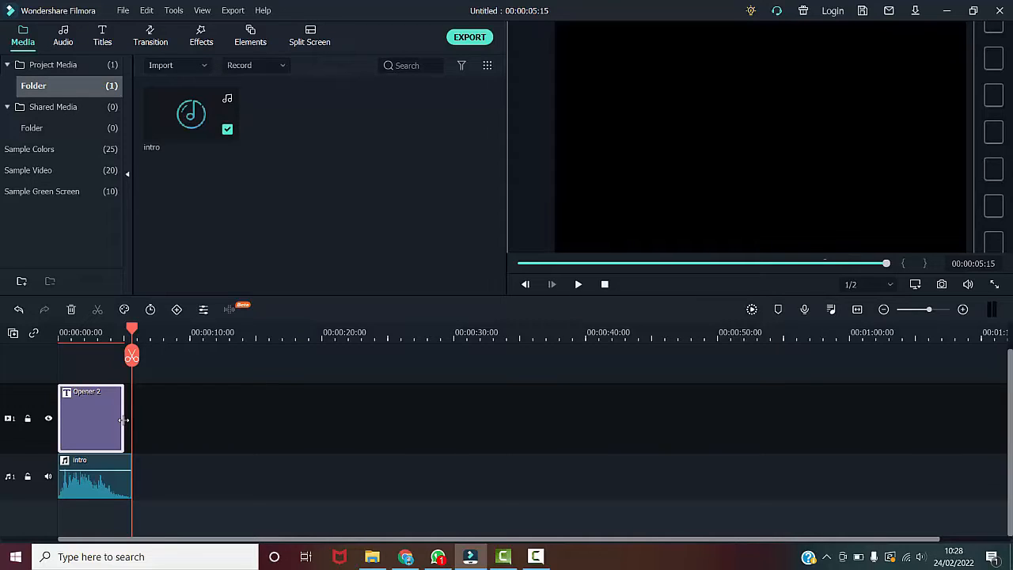
{"action": "left_click_drag", "start_coordinate": [123, 419], "coordinate": [127, 420]}
{"action": "left_click", "coordinate": [135, 336]}
{"action": "left_click", "coordinate": [148, 336]}
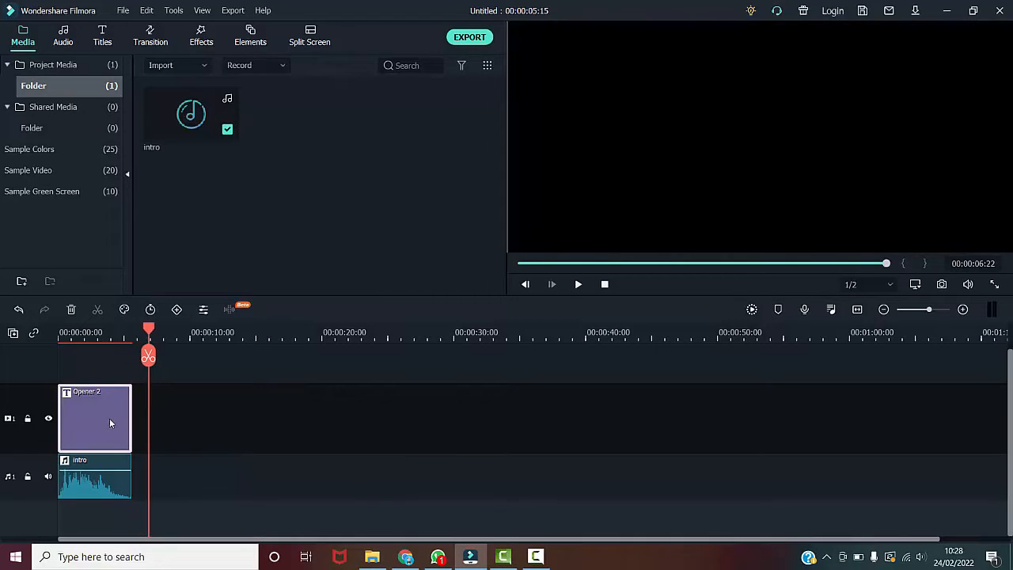
{"action": "left_click_drag", "start_coordinate": [149, 329], "coordinate": [34, 346]}
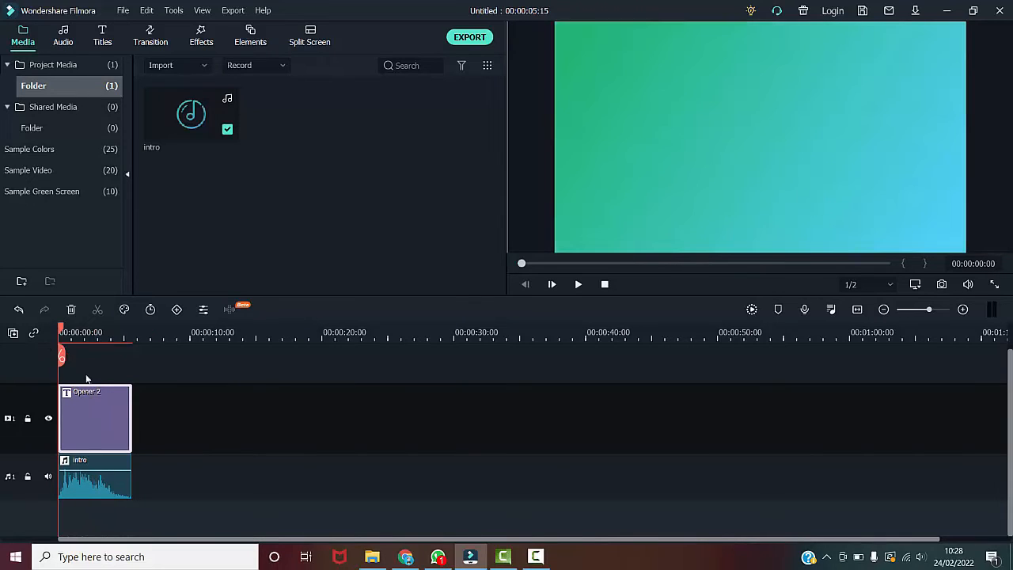
{"action": "key", "text": "space"}
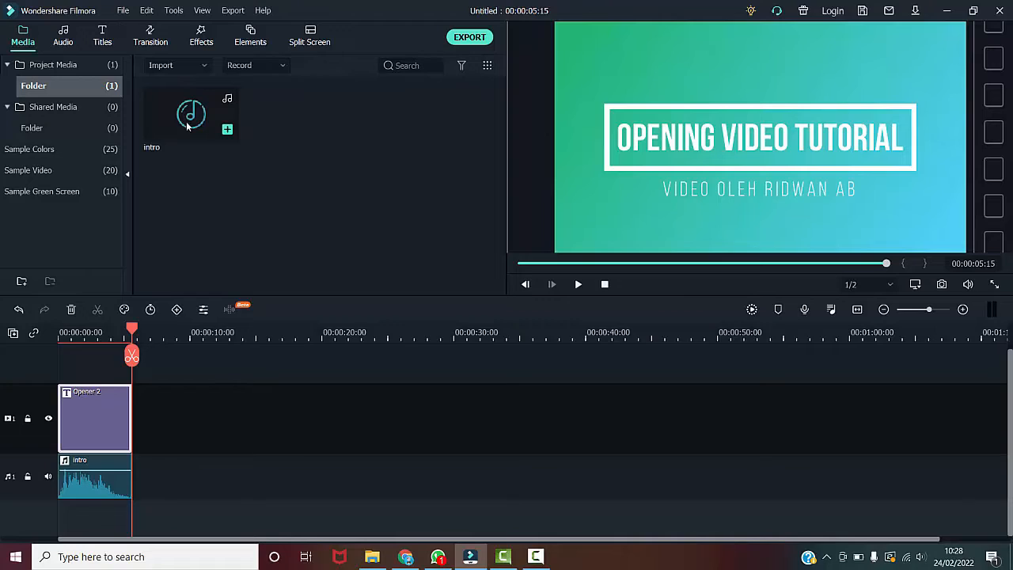
{"action": "left_click", "coordinate": [124, 16]}
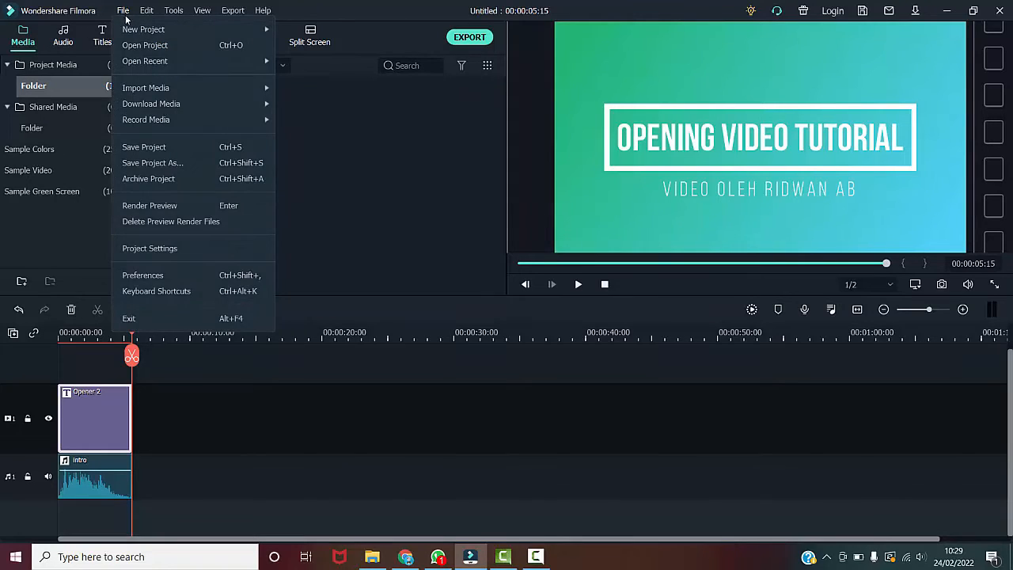
{"action": "left_click", "coordinate": [151, 147]}
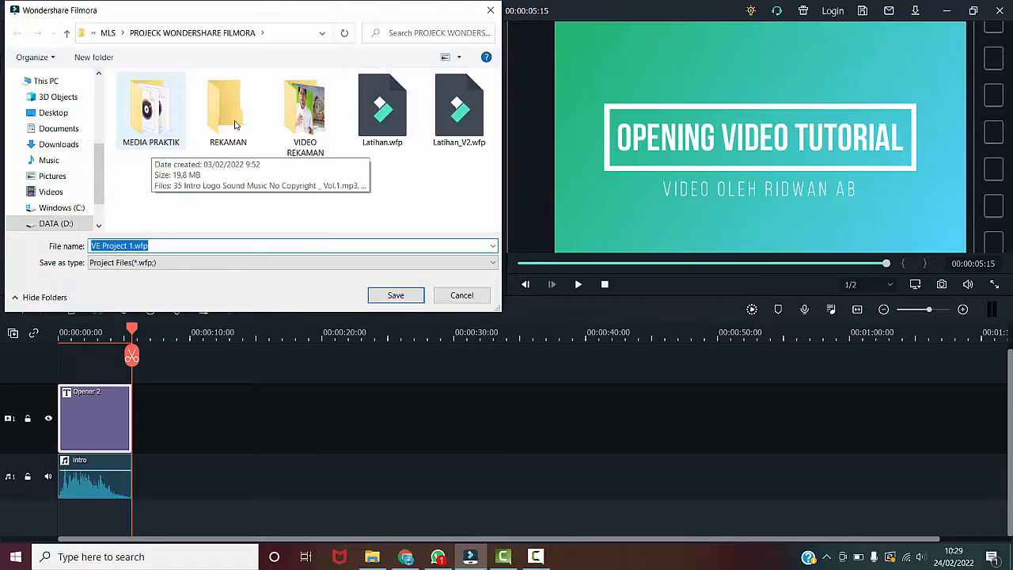
{"action": "left_click", "coordinate": [462, 296]}
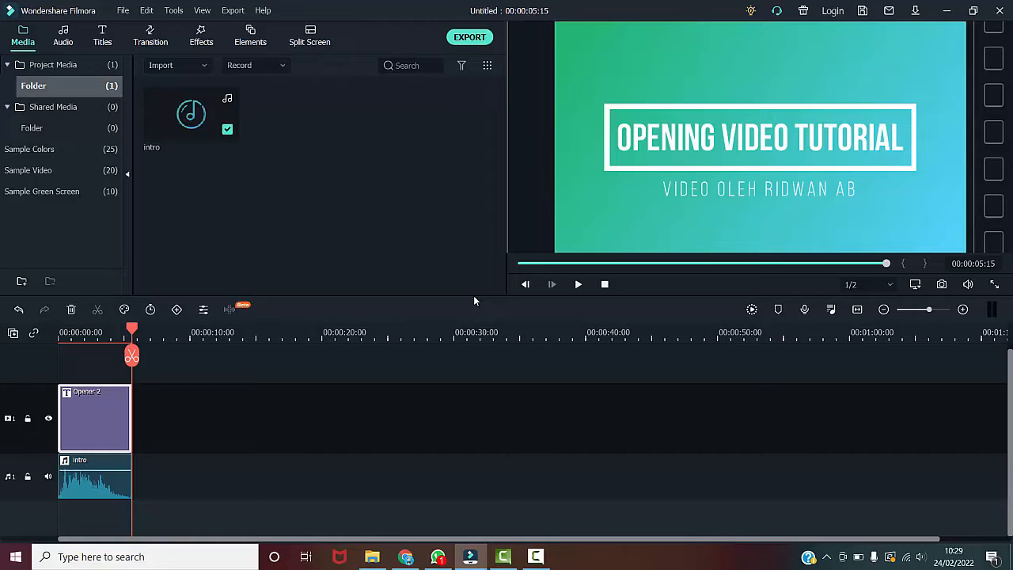
Save the project as "Tutorial Wondershare filmora" in the PROJECK WONDERSHARE FILMORA folder.
{"action": "key", "text": "ctrl+s"}
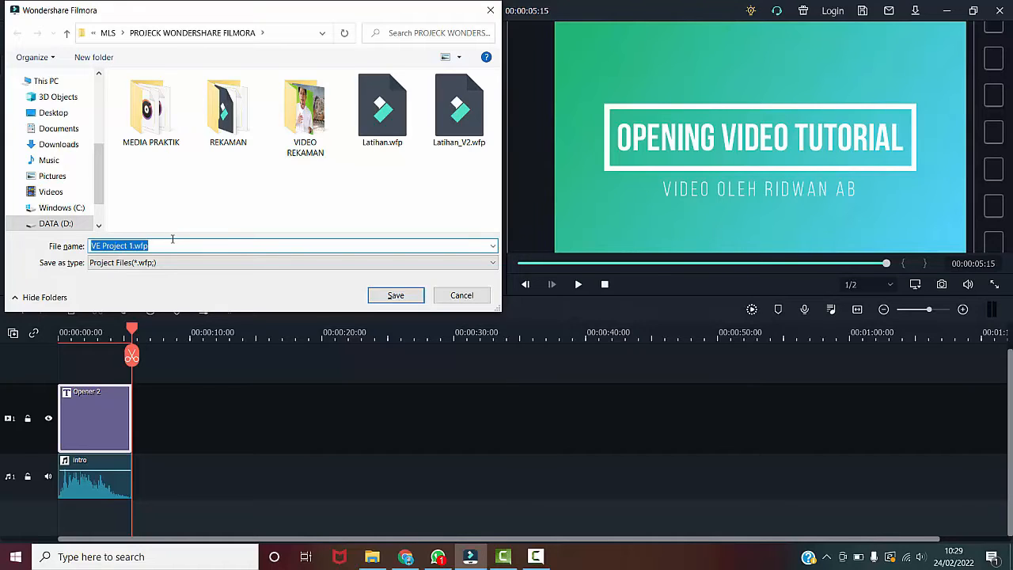
{"action": "left_click", "coordinate": [203, 219]}
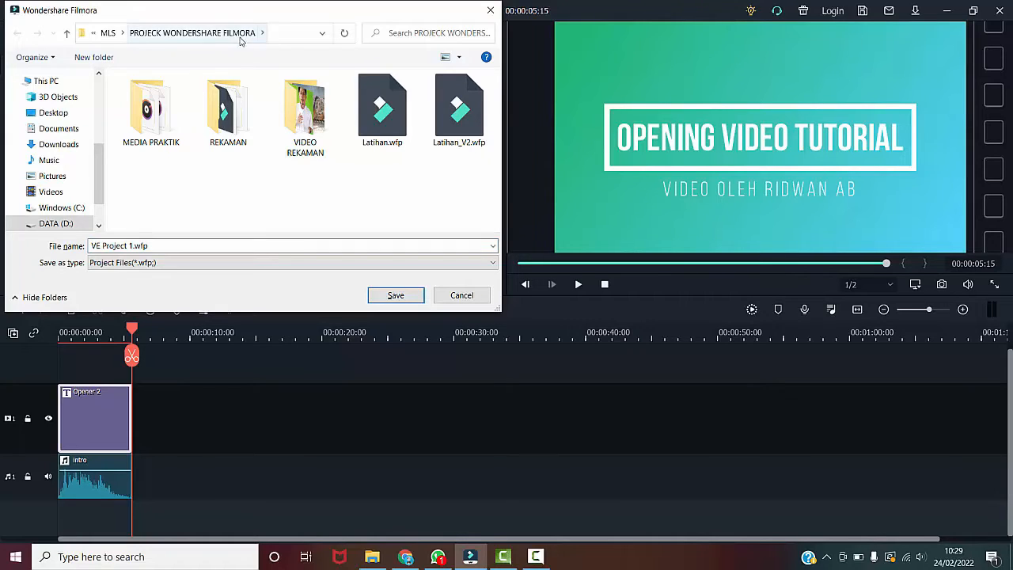
{"action": "left_click", "coordinate": [190, 243]}
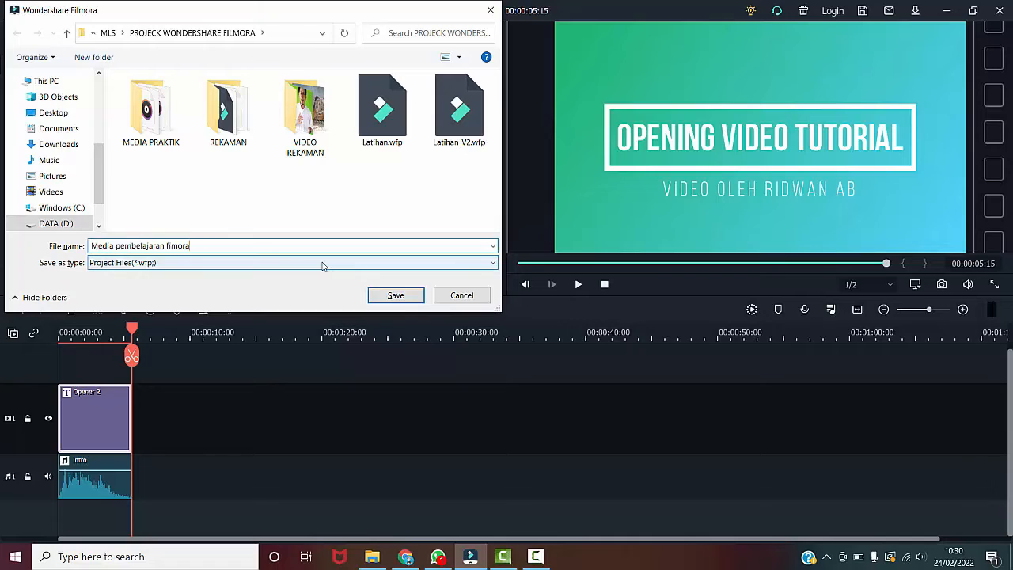
{"action": "key", "text": "ctrl+a"}
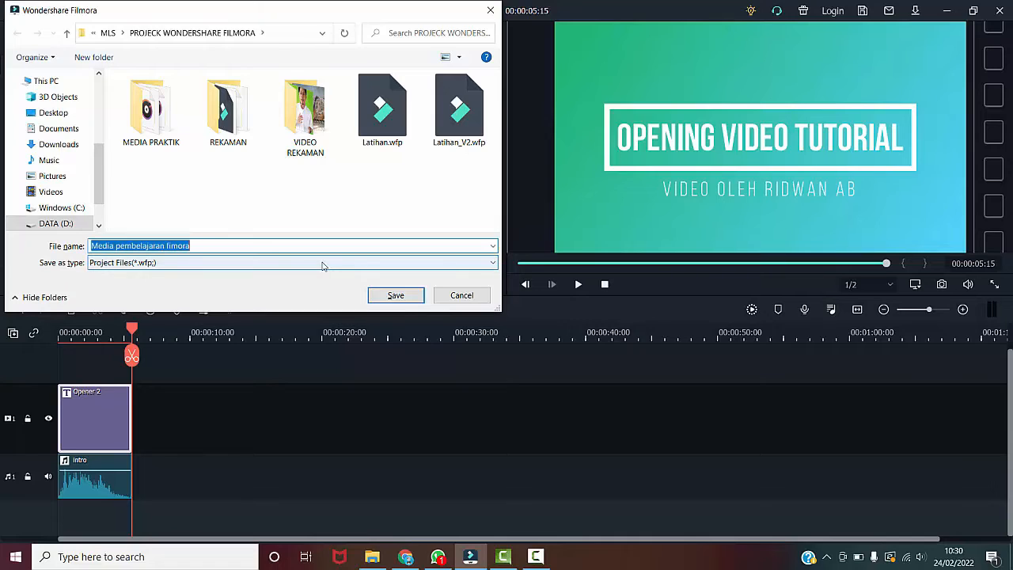
{"action": "type", "text": "T"}
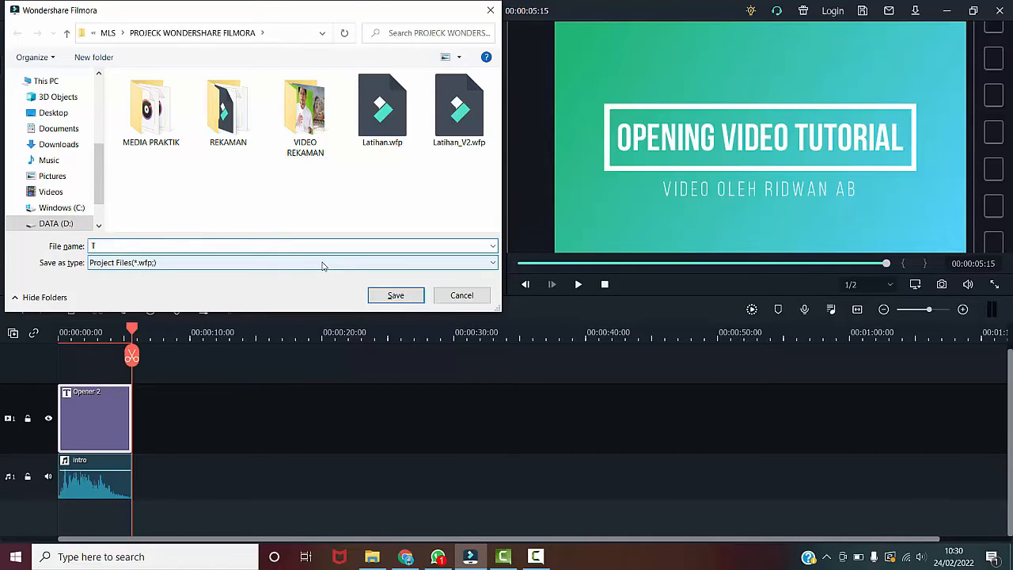
{"action": "type", "text": "utorial Wondershare filmora"}
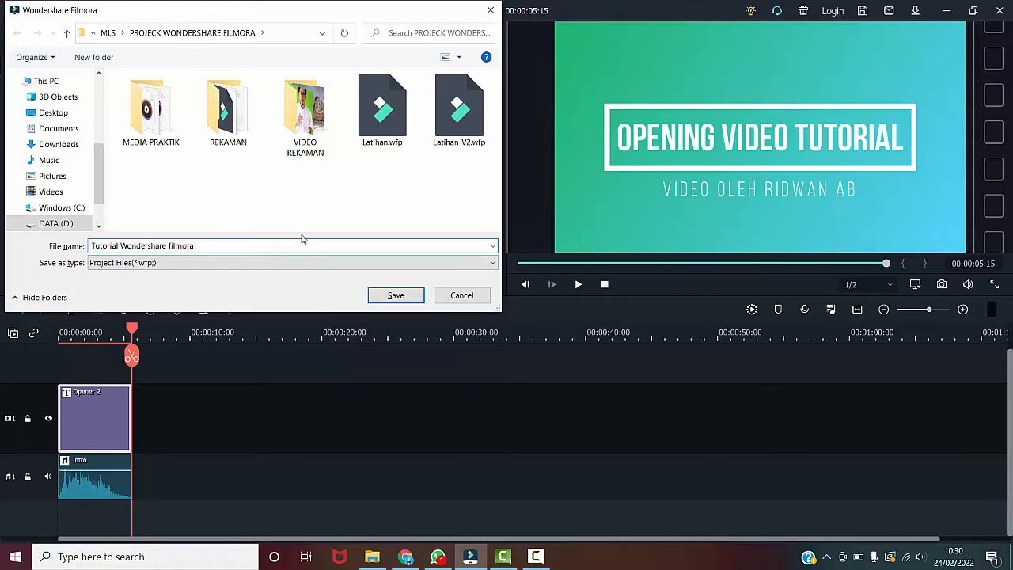
{"action": "left_click", "coordinate": [397, 298]}
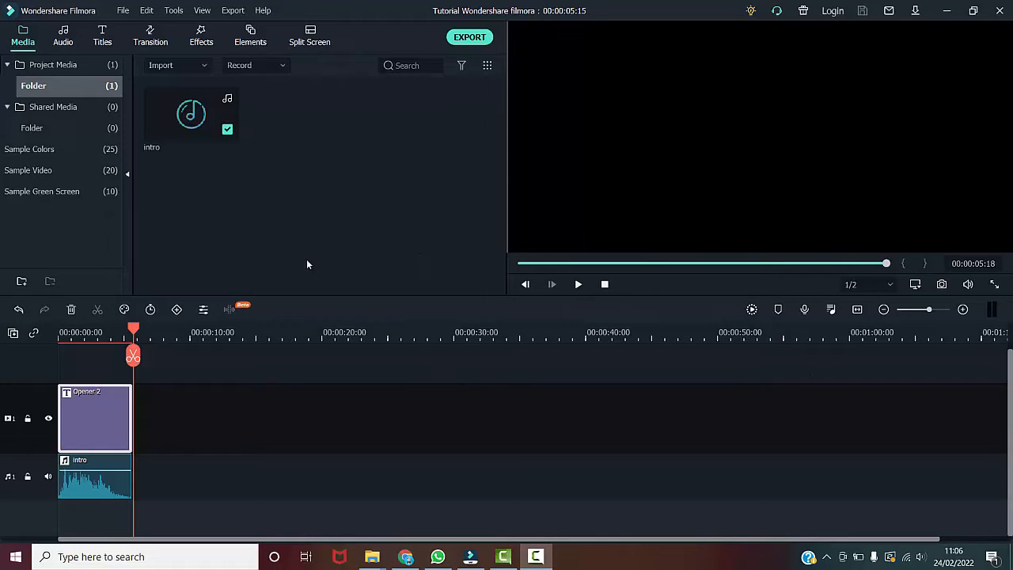
Import the video 20210908_124523.mp4 from the PROJECK WONDERSHARE FILMORA folder into the project media.
{"action": "left_click", "coordinate": [24, 38]}
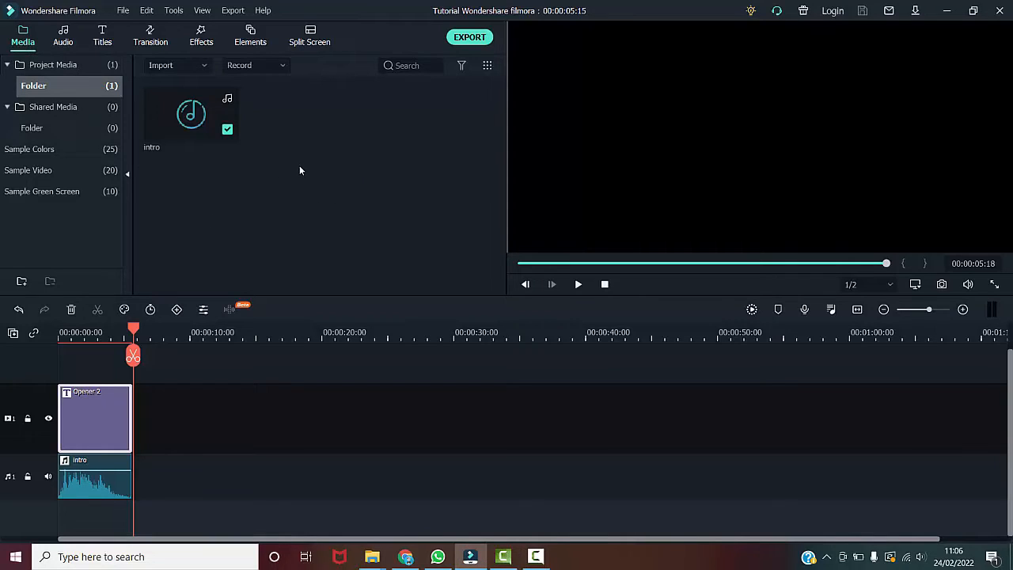
{"action": "right_click", "coordinate": [334, 139]}
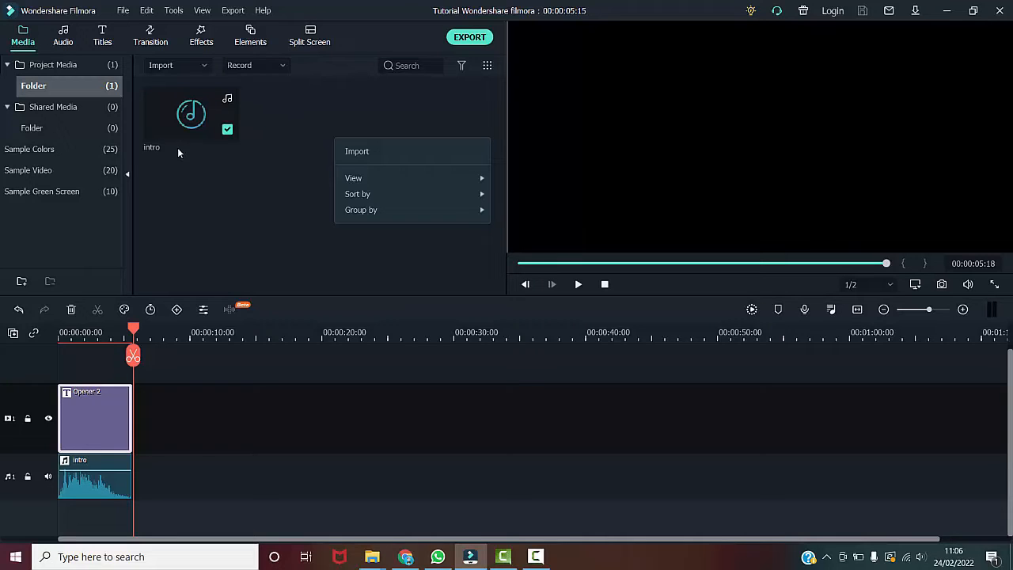
{"action": "left_click", "coordinate": [366, 152]}
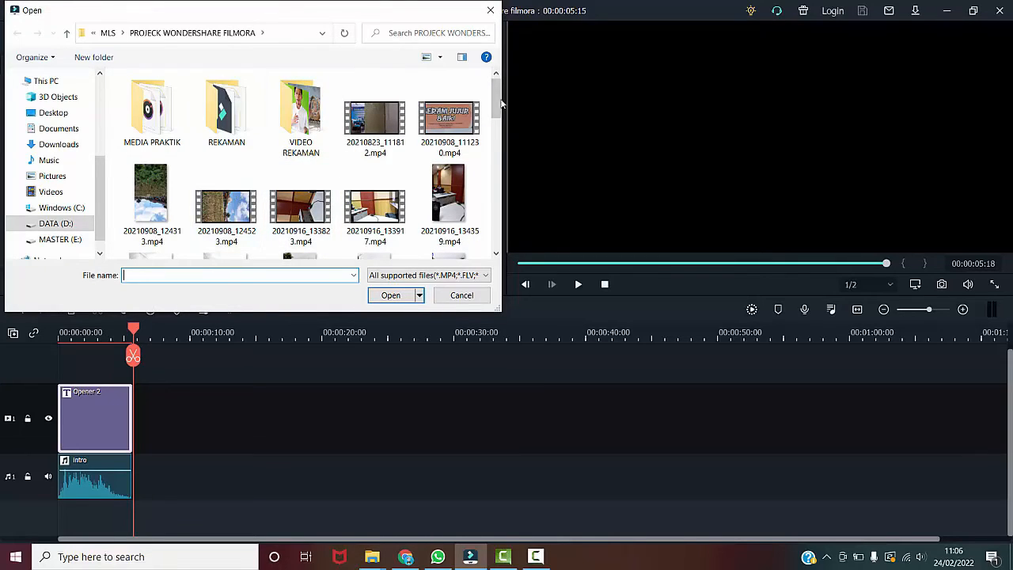
{"action": "left_click_drag", "start_coordinate": [501, 102], "coordinate": [500, 114]}
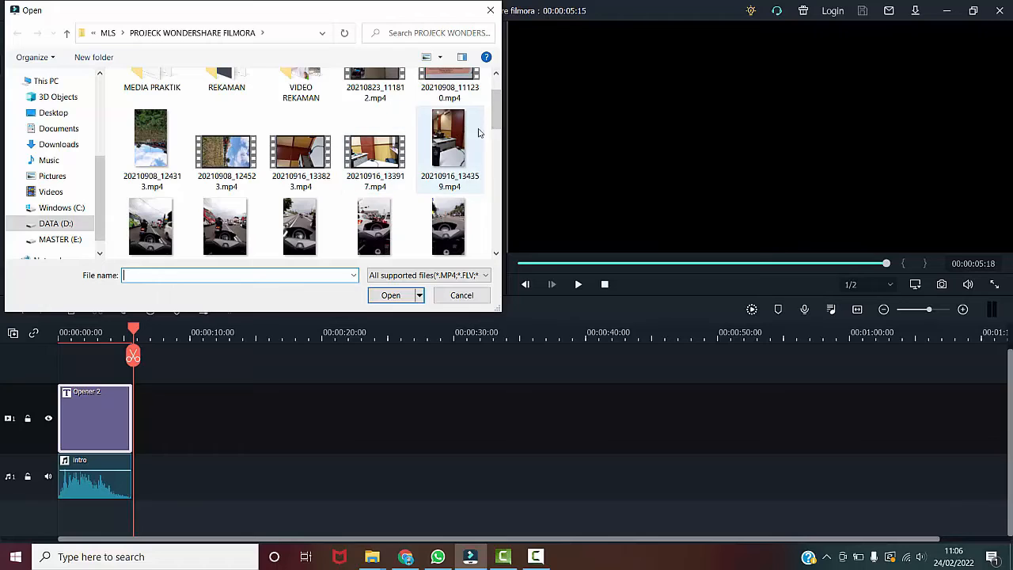
{"action": "left_click_drag", "start_coordinate": [501, 112], "coordinate": [500, 106]}
{"action": "left_click", "coordinate": [238, 197]}
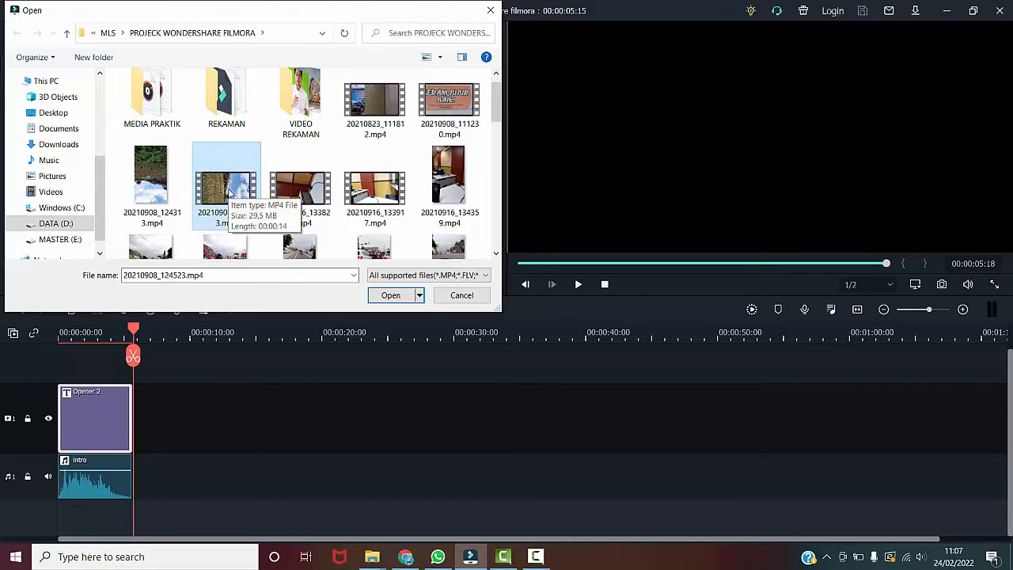
{"action": "left_click", "coordinate": [391, 292]}
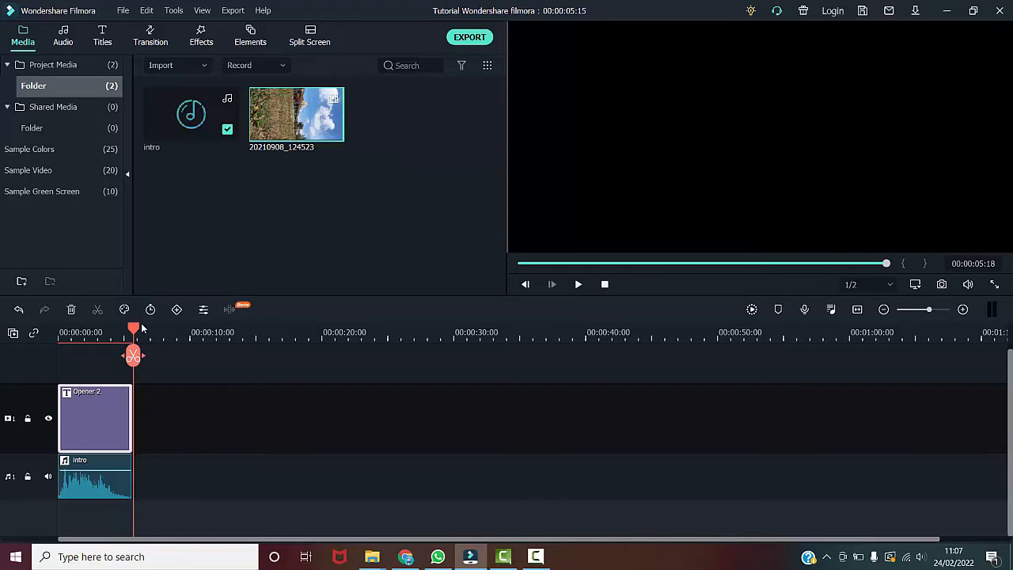
Place the video 20210908_124523 directly after the Opener 2 title on video track 1, matching the project settings to the media's 1920 x 1080 30fps.
{"action": "left_click_drag", "start_coordinate": [156, 326], "coordinate": [275, 328]}
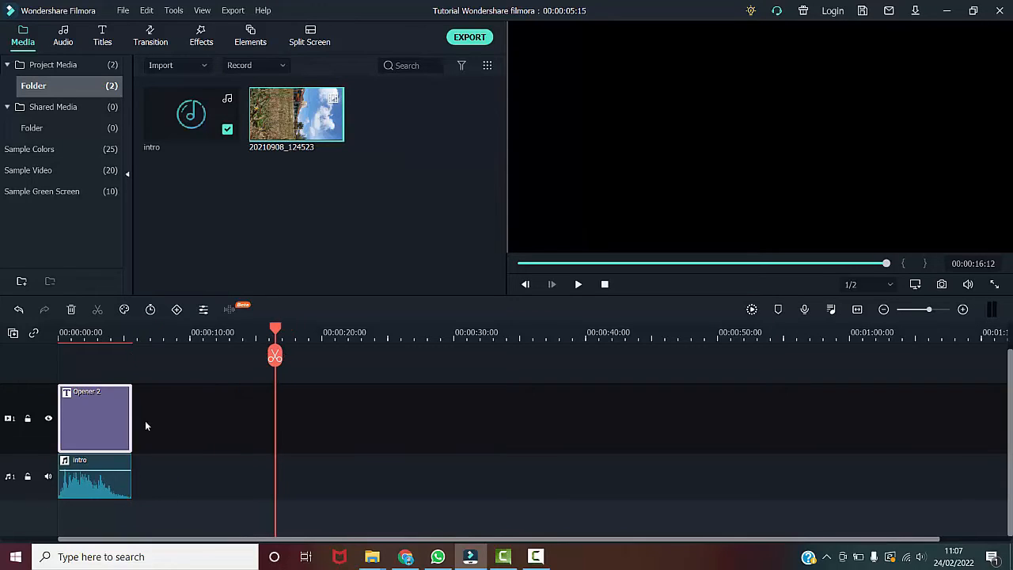
{"action": "left_click", "coordinate": [261, 332]}
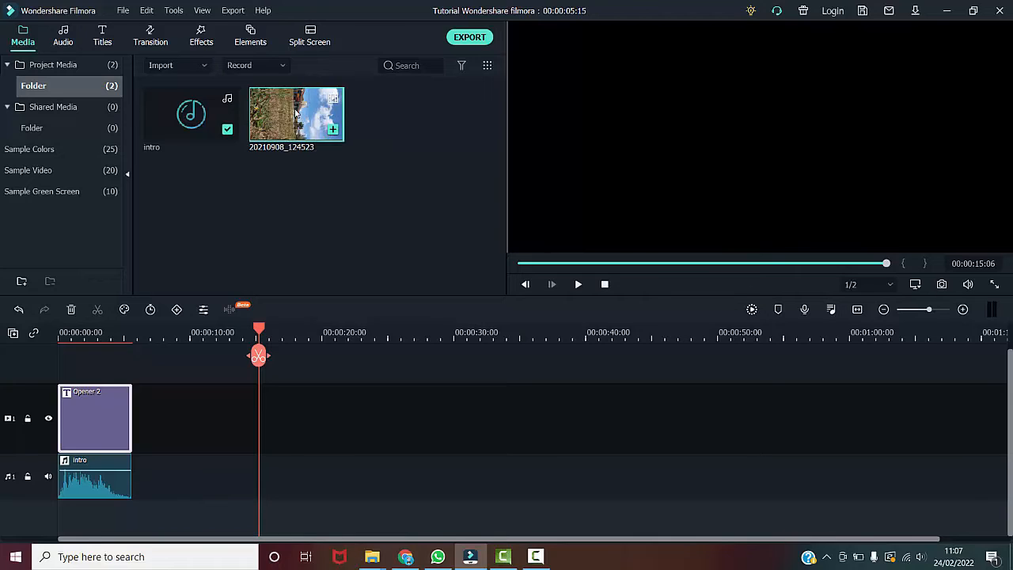
{"action": "left_click_drag", "start_coordinate": [295, 113], "coordinate": [141, 412]}
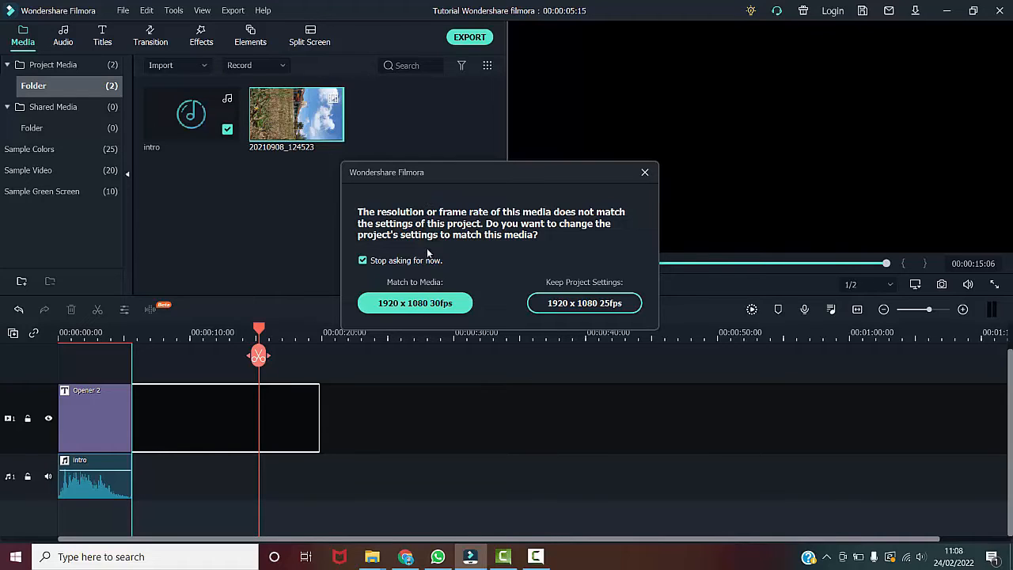
{"action": "left_click", "coordinate": [404, 304]}
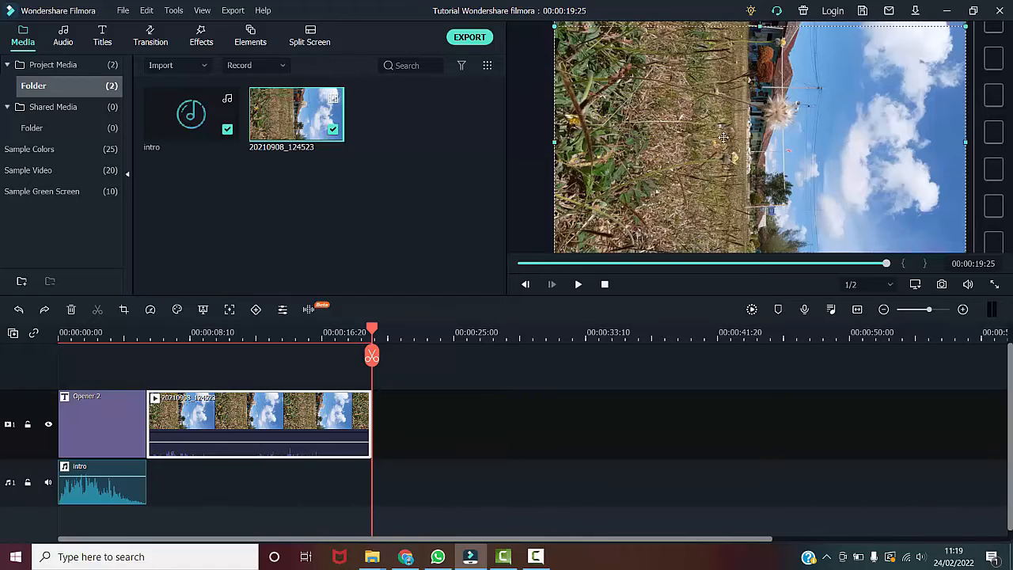
Rotate the video clip a quarter turn counter-clockwise so the scene stands upright, and move it against the left edge of the frame.
{"action": "left_click_drag", "start_coordinate": [723, 125], "coordinate": [721, 149]}
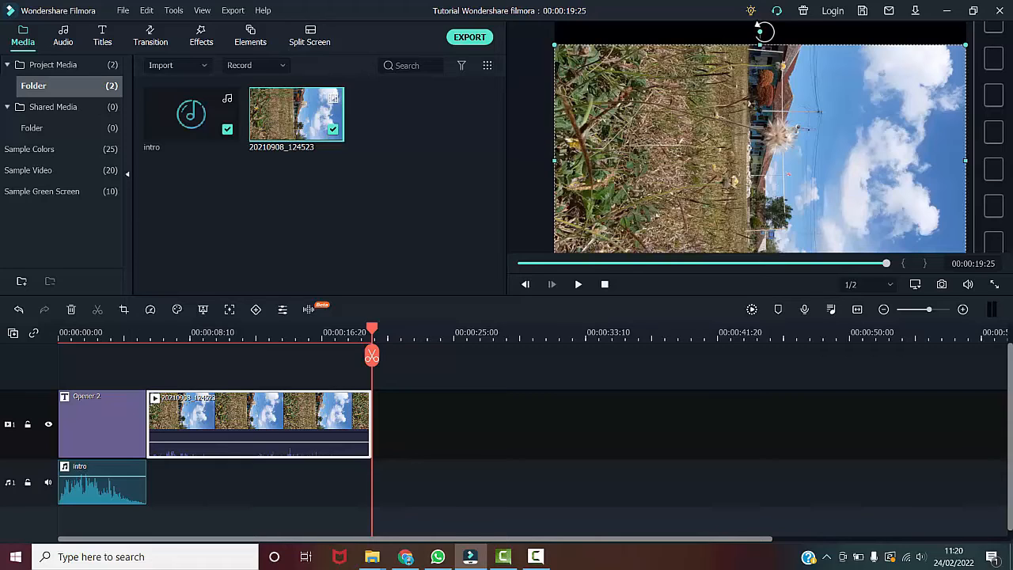
{"action": "left_click_drag", "start_coordinate": [764, 31], "coordinate": [684, 161]}
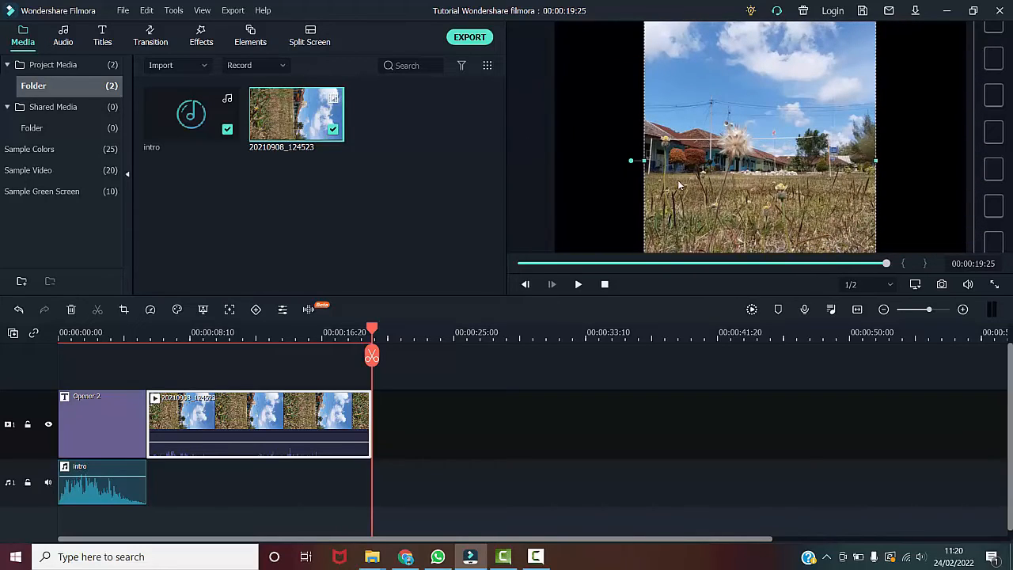
{"action": "left_click_drag", "start_coordinate": [778, 188], "coordinate": [770, 114]}
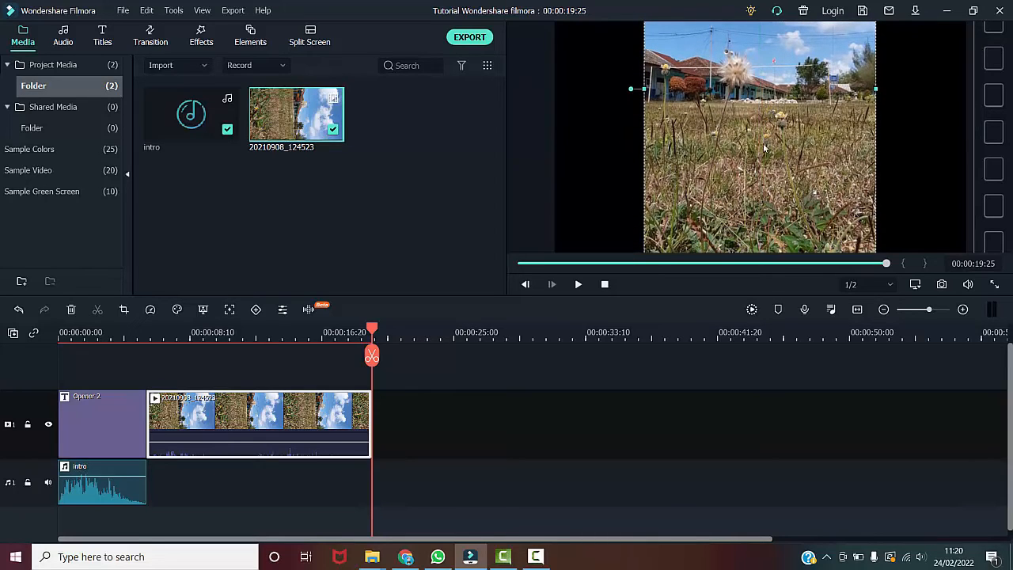
{"action": "left_click_drag", "start_coordinate": [793, 176], "coordinate": [798, 130]}
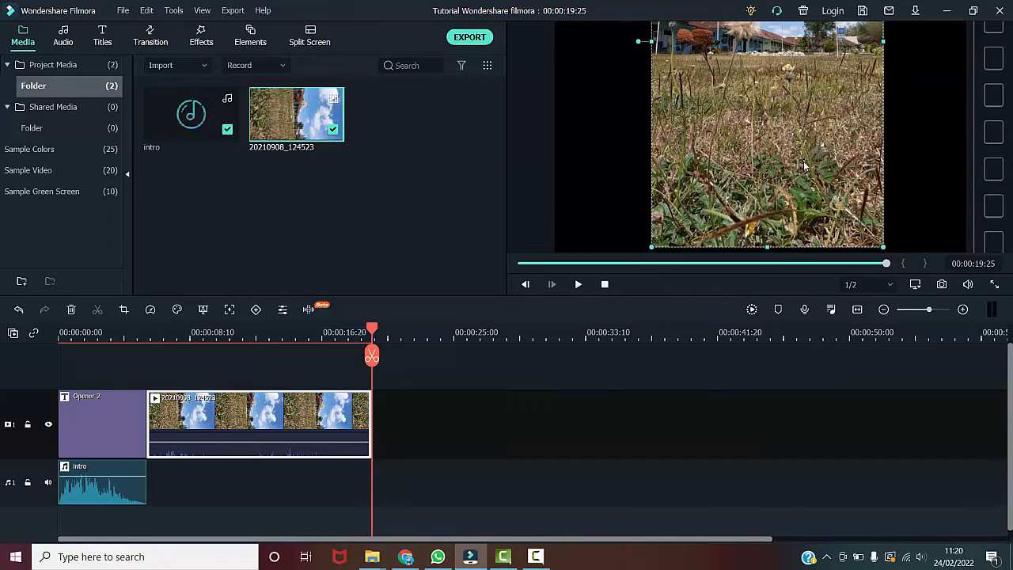
{"action": "left_click_drag", "start_coordinate": [807, 167], "coordinate": [708, 165]}
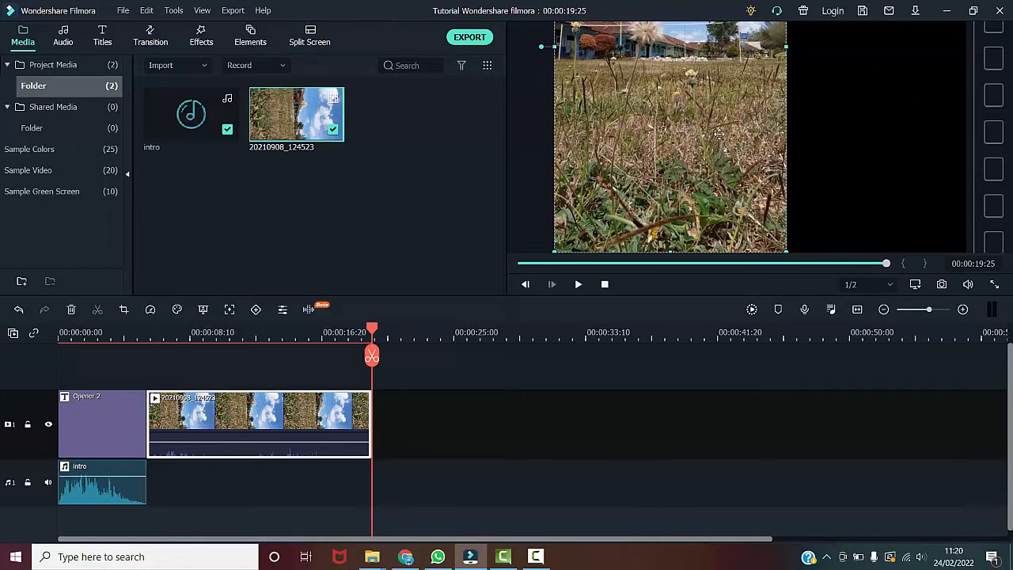
Move the upright clip up along the frame's left edge until its lower corners lie inside the frame.
{"action": "mouse_move", "coordinate": [721, 138]}
{"action": "left_mouse_down"}
{"action": "mouse_move", "coordinate": [721, 100]}
{"action": "mouse_move", "coordinate": [728, 140]}
{"action": "mouse_move", "coordinate": [734, 131]}
{"action": "left_mouse_up"}
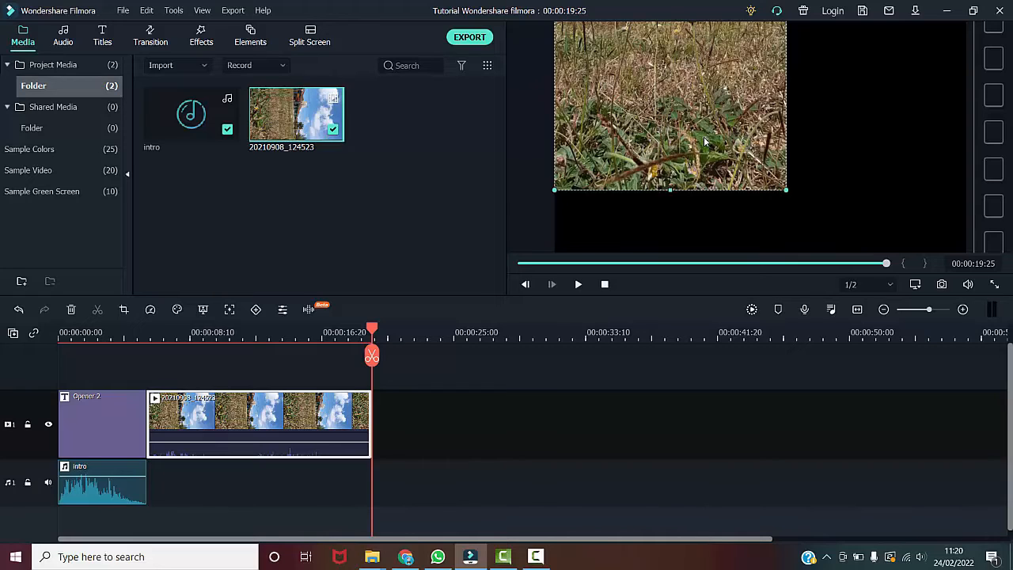
{"action": "left_click_drag", "start_coordinate": [669, 102], "coordinate": [669, 125]}
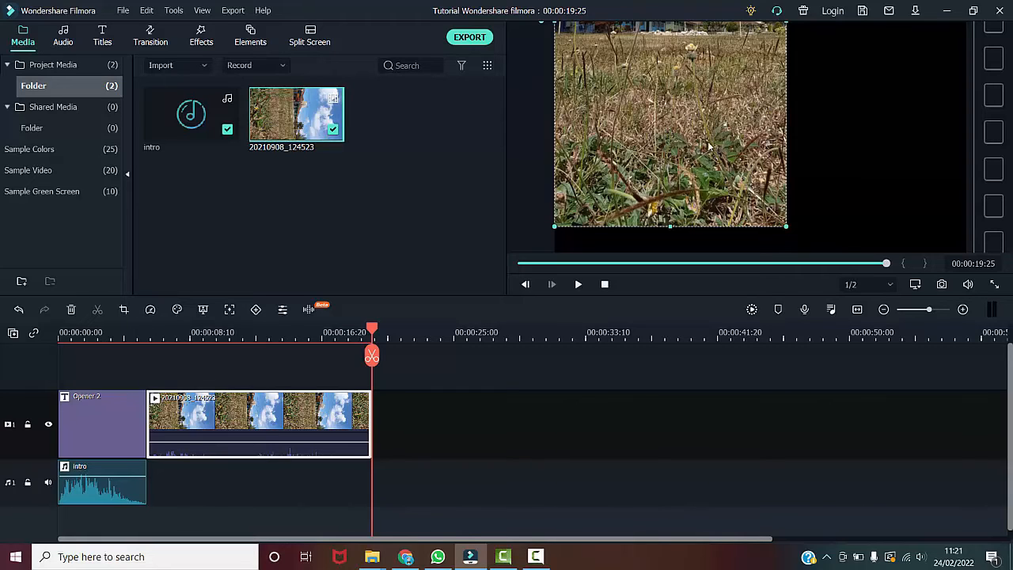
{"action": "left_click_drag", "start_coordinate": [729, 150], "coordinate": [729, 137]}
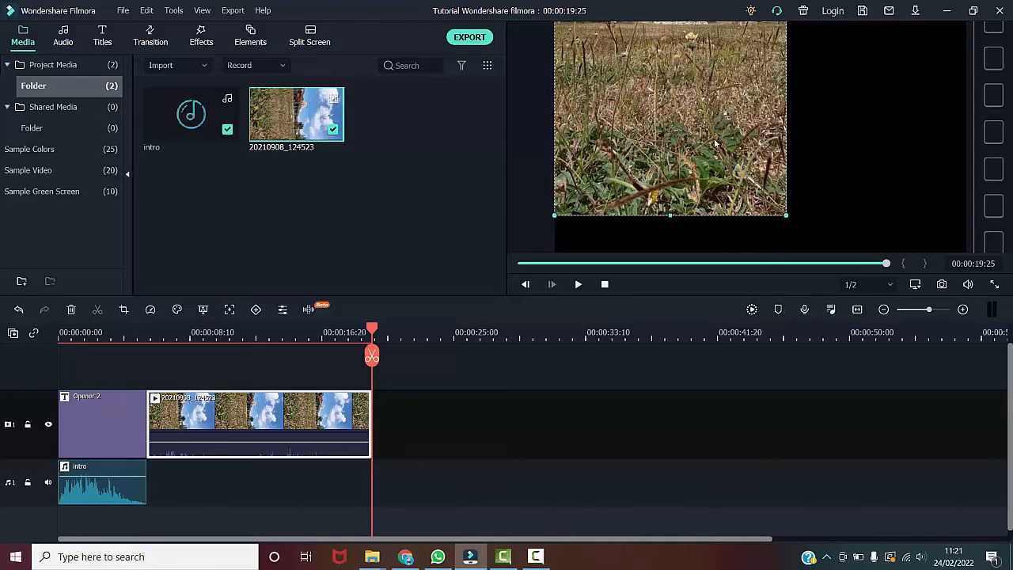
{"action": "key", "text": "ctrl+z"}
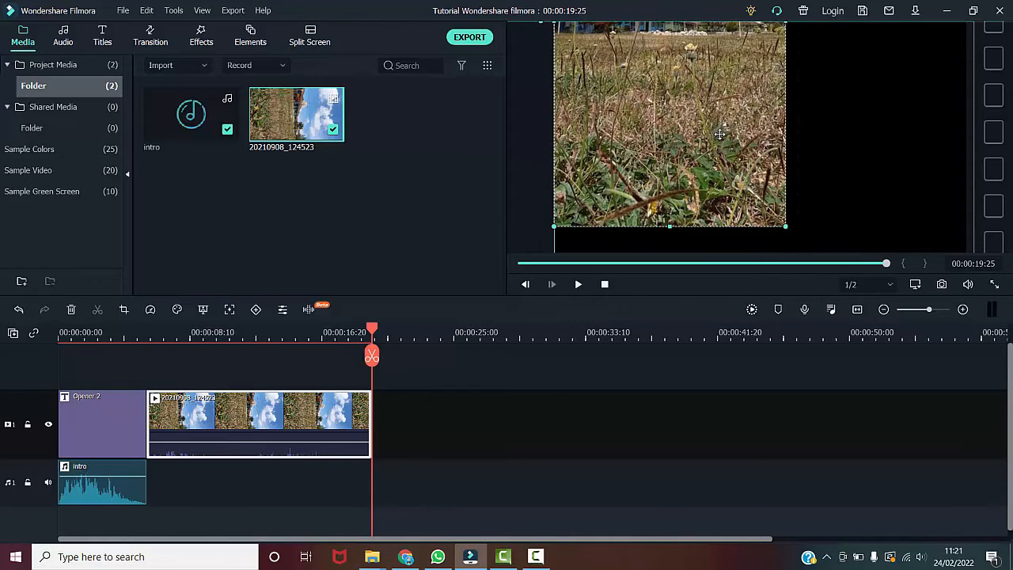
{"action": "left_click_drag", "start_coordinate": [720, 135], "coordinate": [719, 125]}
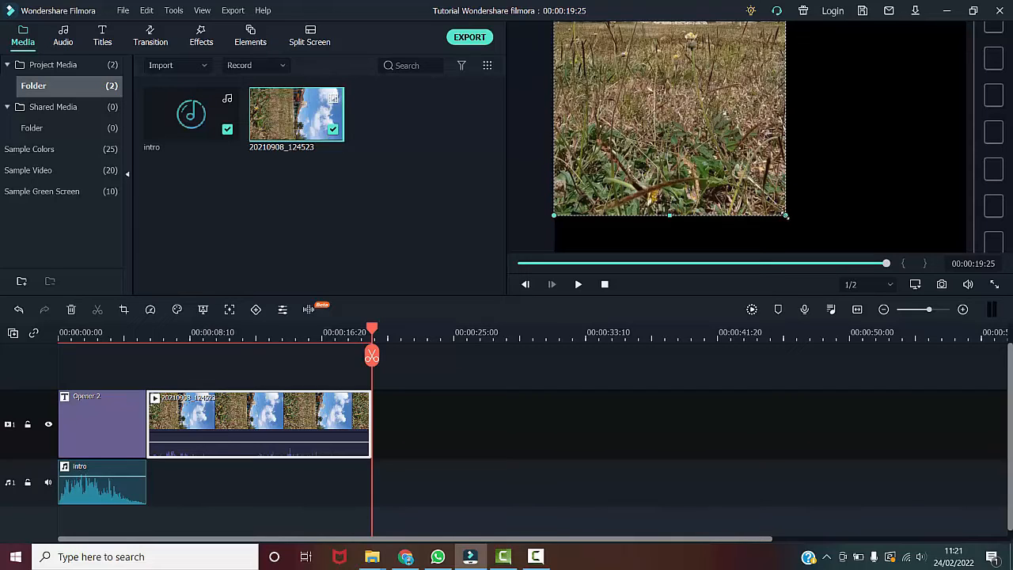
Enlarge the upright clip to fill the frame's full width, and shift it up so the school buildings and grass fill the picture.
{"action": "left_click_drag", "start_coordinate": [785, 215], "coordinate": [973, 497]}
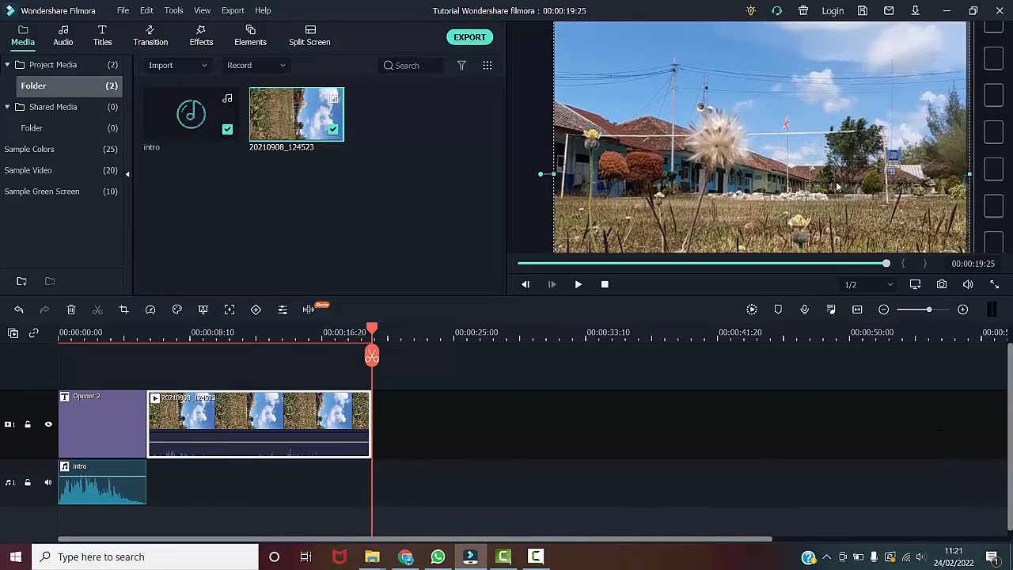
{"action": "left_click_drag", "start_coordinate": [835, 186], "coordinate": [830, 165]}
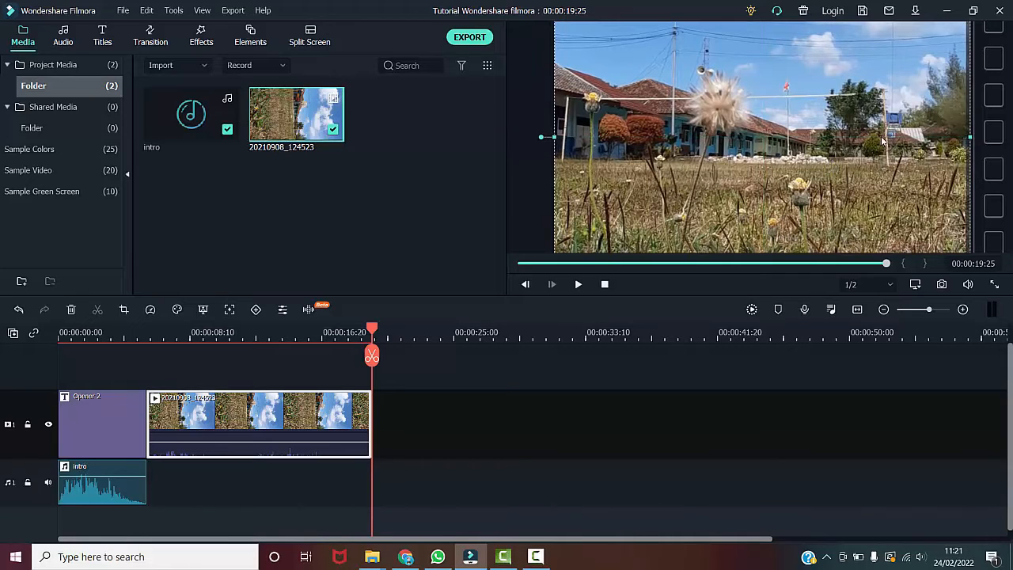
{"action": "left_click_drag", "start_coordinate": [835, 134], "coordinate": [838, 135]}
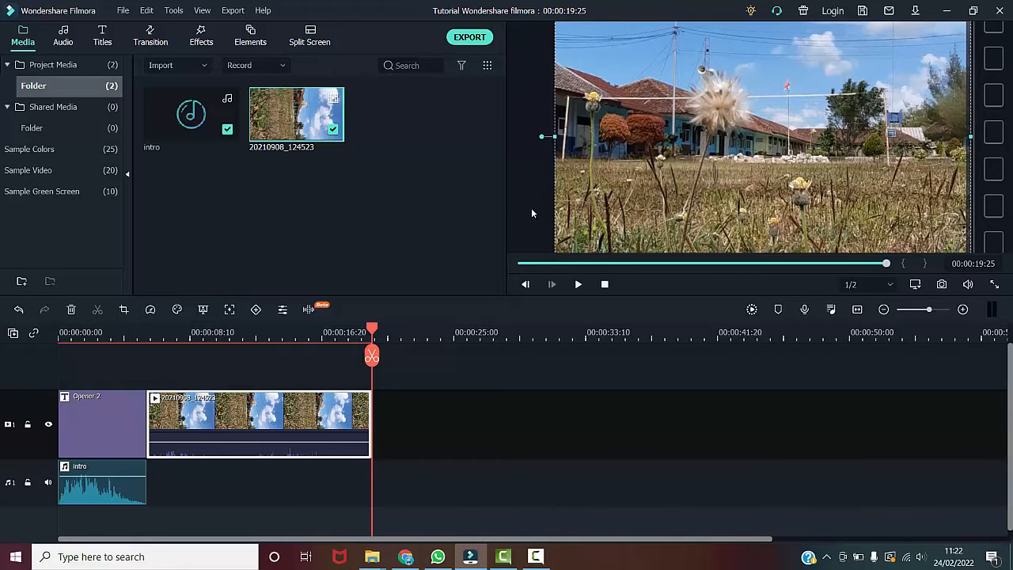
{"action": "left_click", "coordinate": [456, 412]}
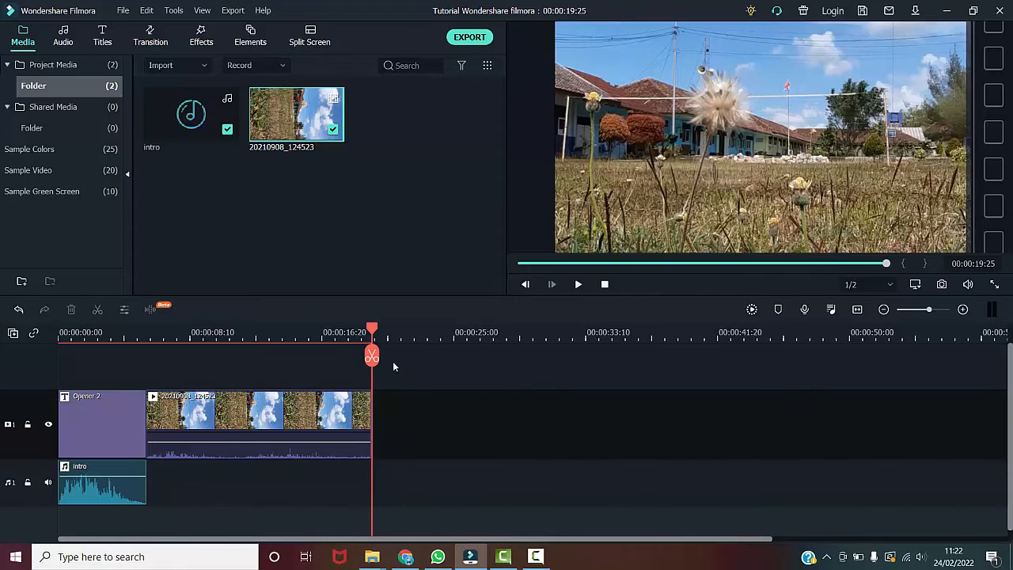
Play the timeline from the start of the video clip at 00:00:05:18 to review the reframed footage, and replay it once.
{"action": "left_click", "coordinate": [146, 338]}
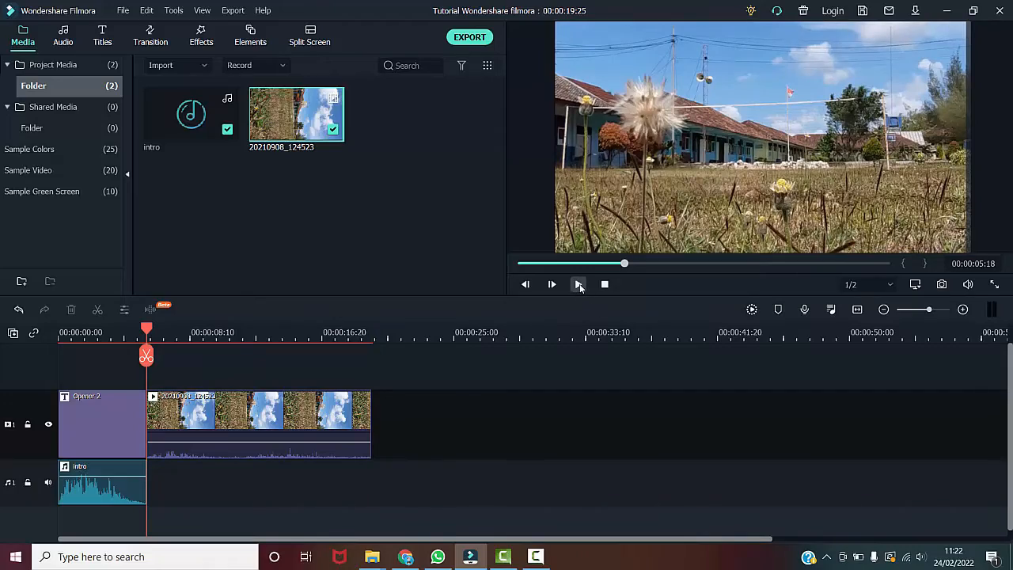
{"action": "left_click", "coordinate": [579, 284]}
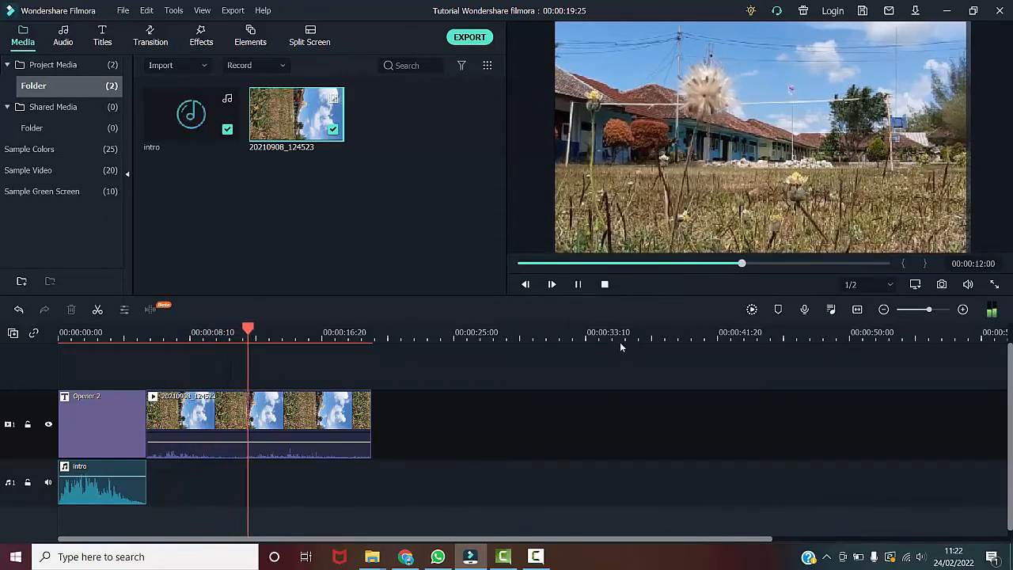
{"action": "key", "text": "space"}
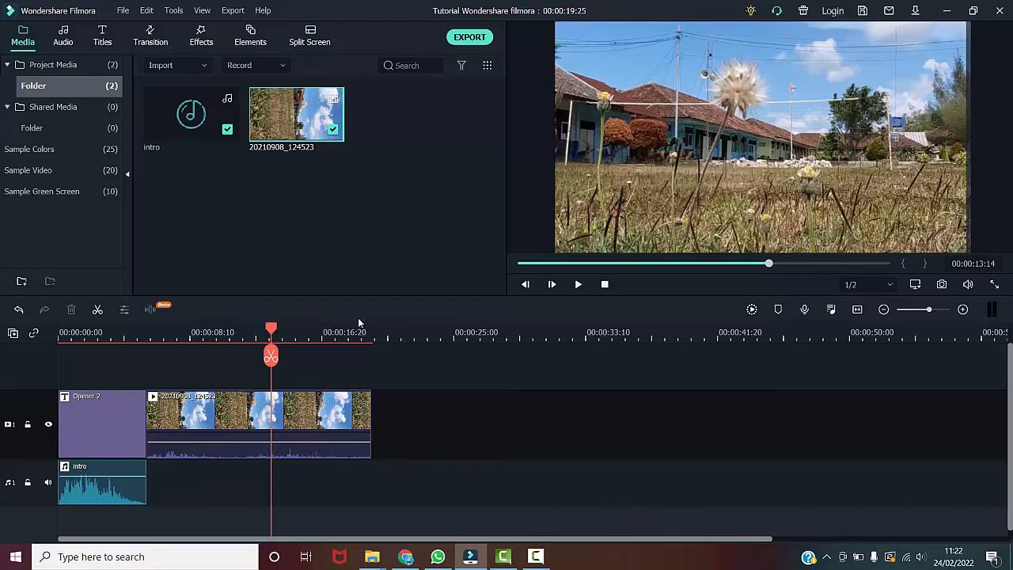
{"action": "left_click_drag", "start_coordinate": [271, 329], "coordinate": [145, 325]}
{"action": "key", "text": "space"}
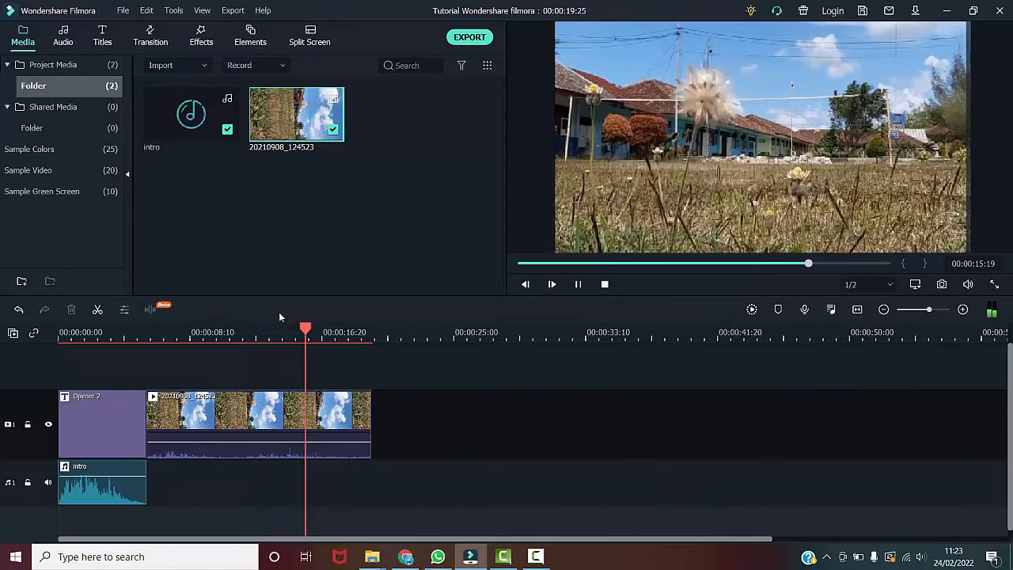
{"action": "key", "text": "space"}
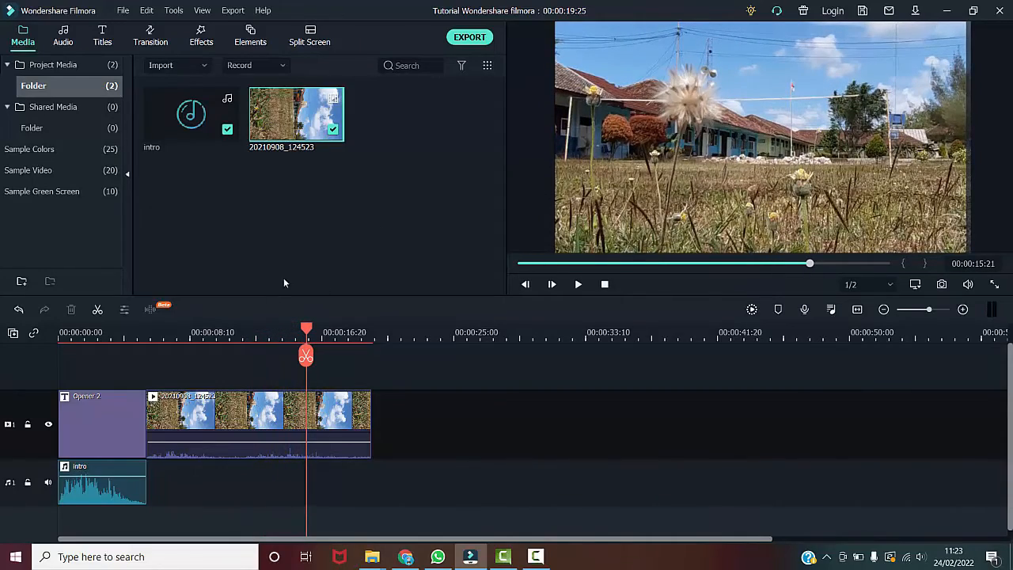
Add the Title 1 preset on a new track above the video clip, starting at 00:00:06:21.
{"action": "left_click_drag", "start_coordinate": [309, 331], "coordinate": [164, 335]}
{"action": "left_click", "coordinate": [195, 410]}
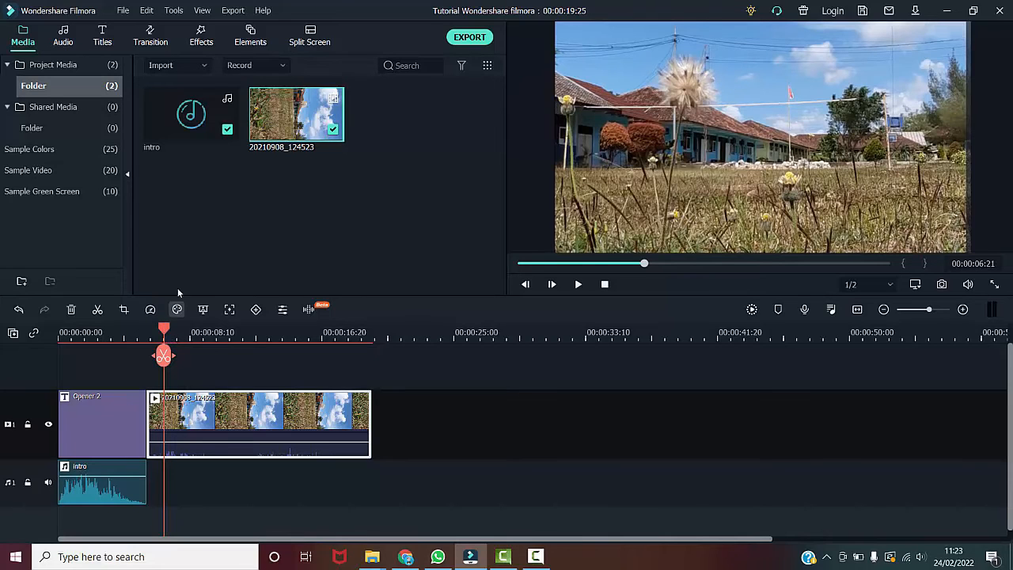
{"action": "left_click", "coordinate": [103, 36]}
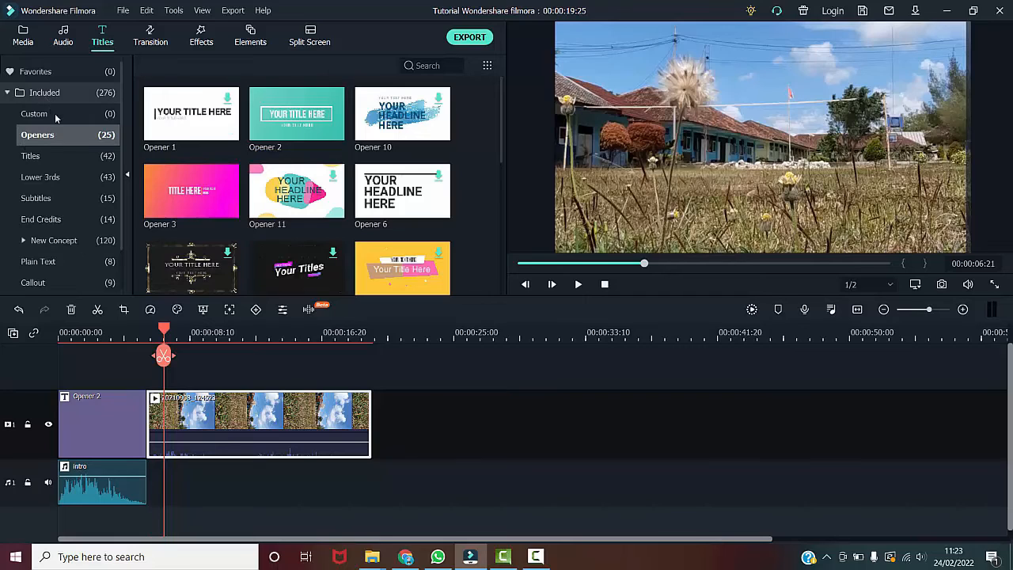
{"action": "left_click", "coordinate": [41, 160]}
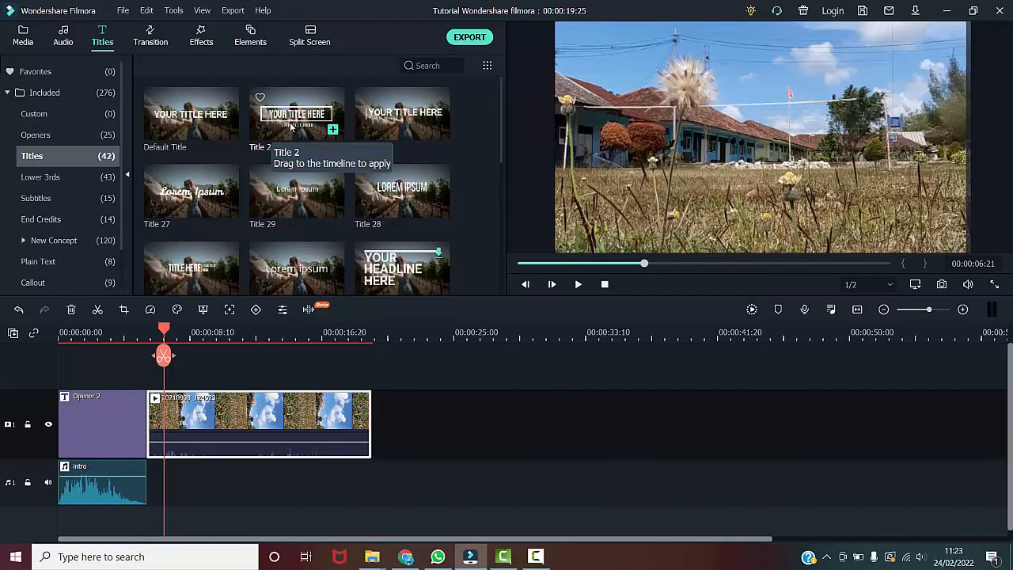
{"action": "left_click", "coordinate": [190, 117]}
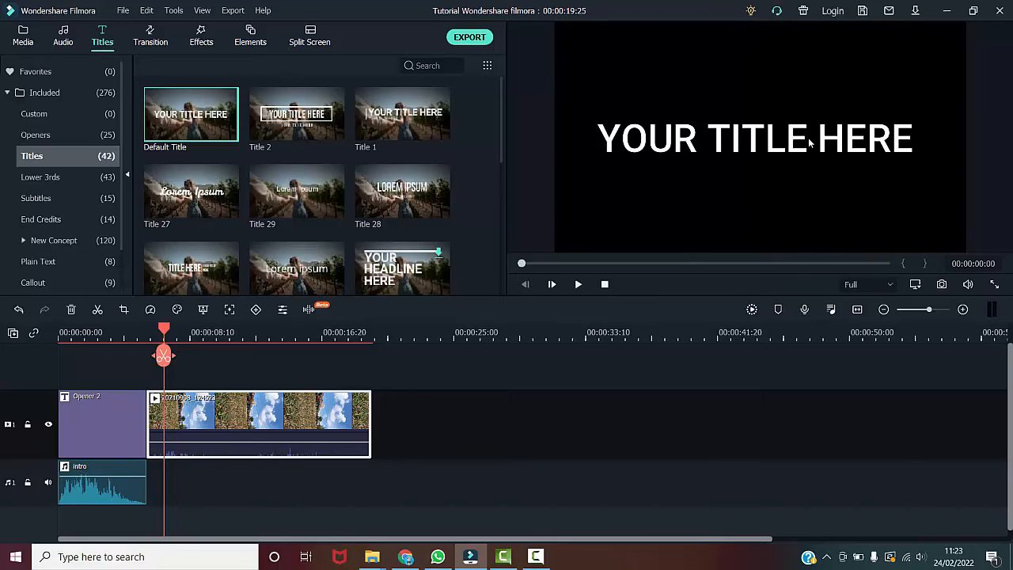
{"action": "left_click", "coordinate": [399, 125]}
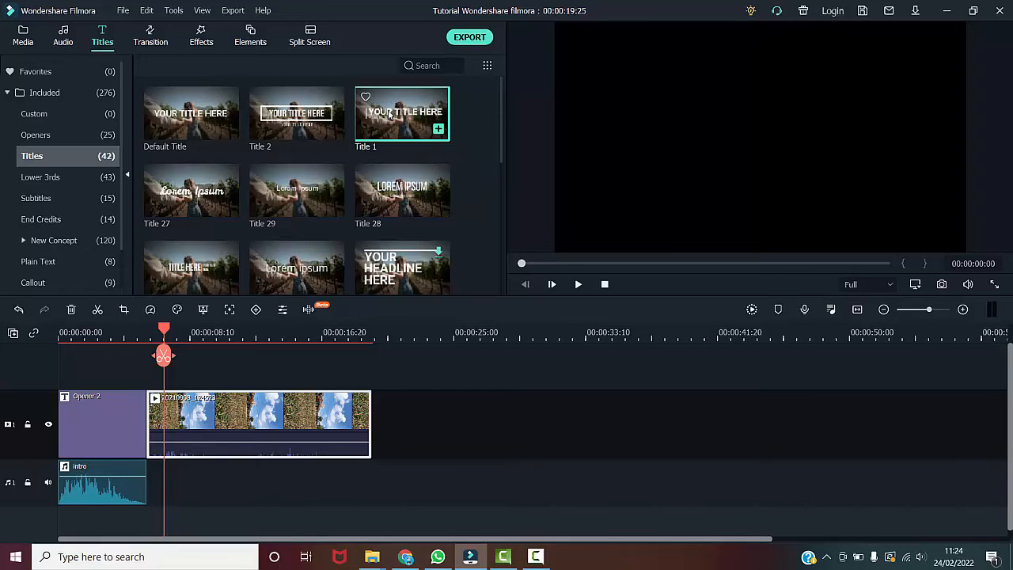
{"action": "left_click_drag", "start_coordinate": [389, 113], "coordinate": [171, 380]}
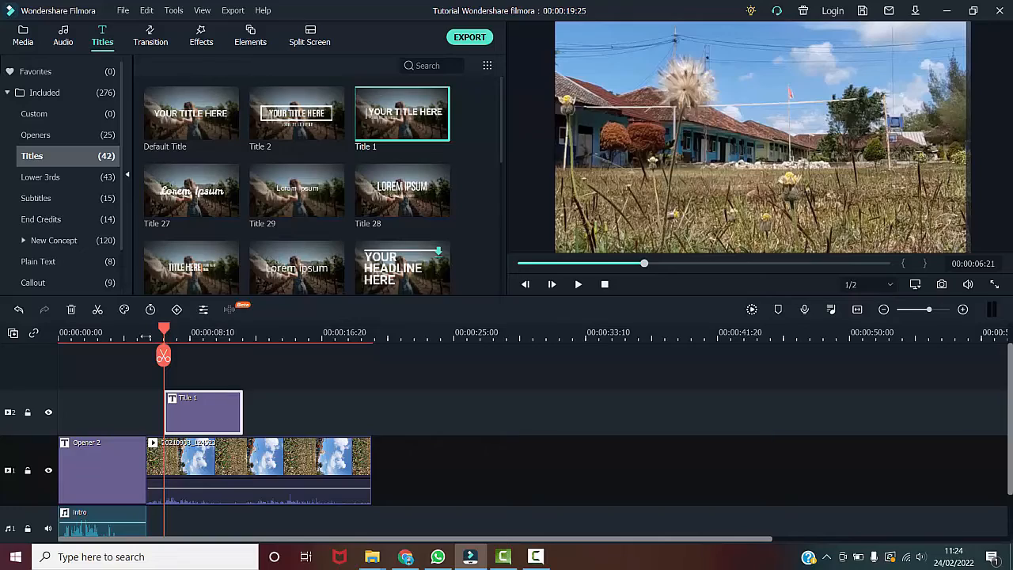
Play the timeline from 00:00:05:16 to review the Title 1 overlay on the footage, and pause it past the title's end.
{"action": "left_click_drag", "start_coordinate": [164, 333], "coordinate": [147, 337]}
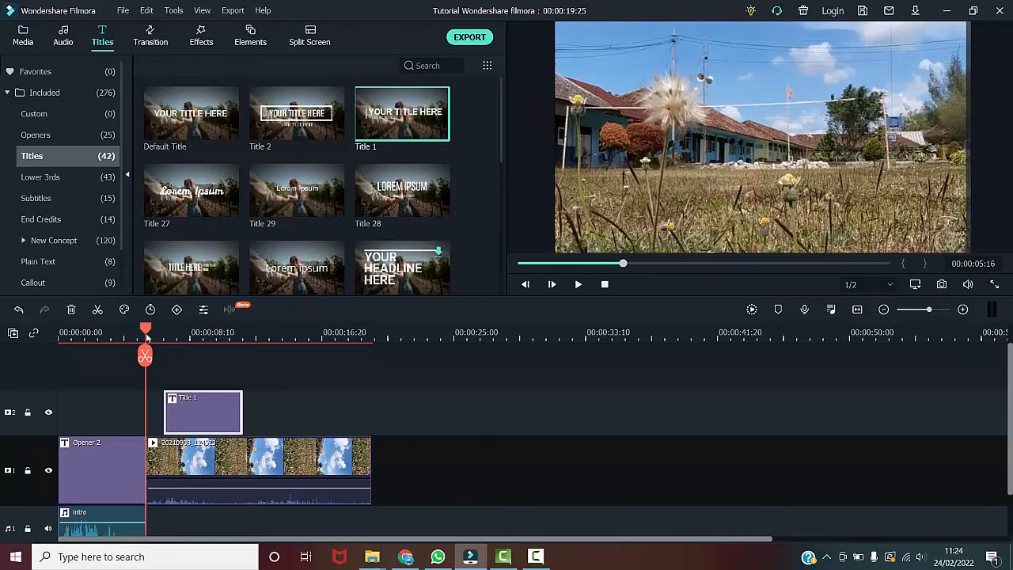
{"action": "key", "text": "space"}
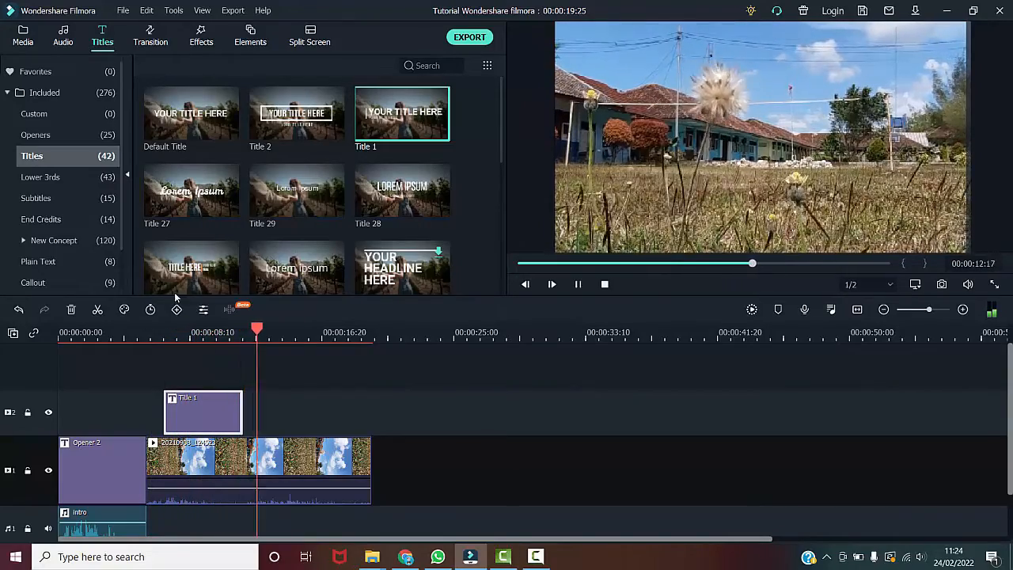
{"action": "left_click", "coordinate": [578, 284]}
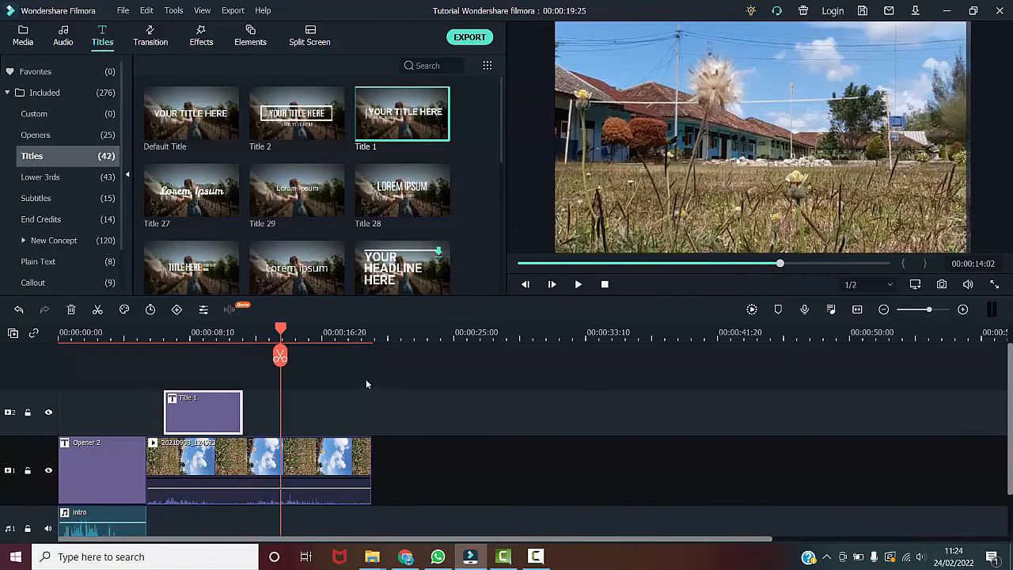
Replace the headline text of the Title 1 overlay with "SEBUAH PERJALANAN".
{"action": "left_click_drag", "start_coordinate": [283, 331], "coordinate": [187, 332]}
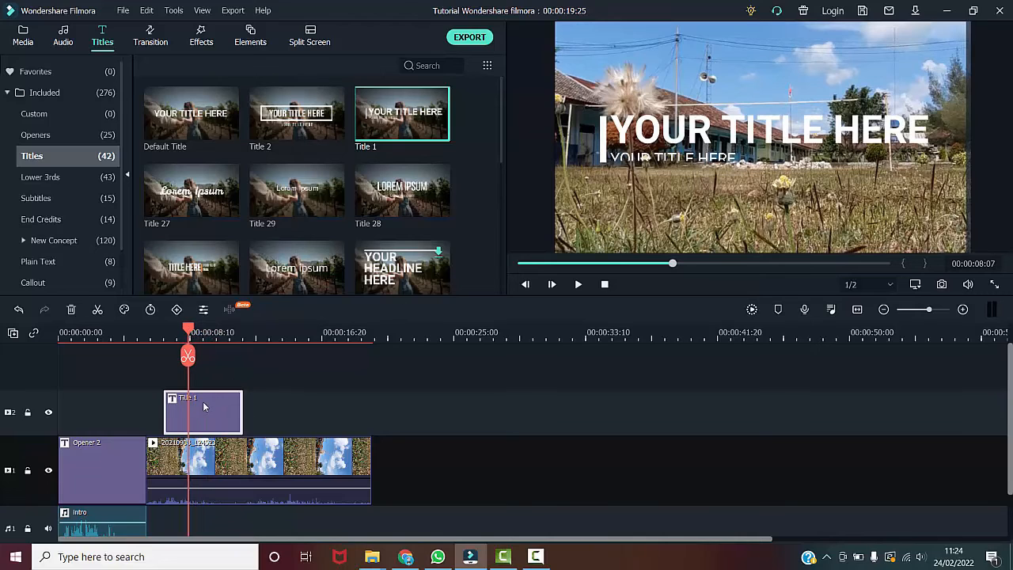
{"action": "left_click", "coordinate": [198, 463]}
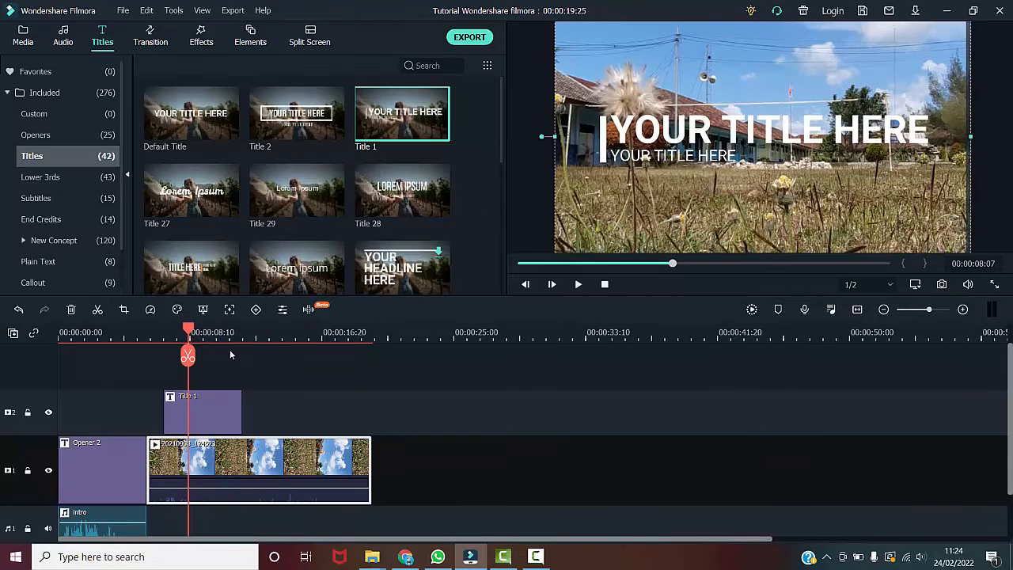
{"action": "left_click", "coordinate": [704, 141]}
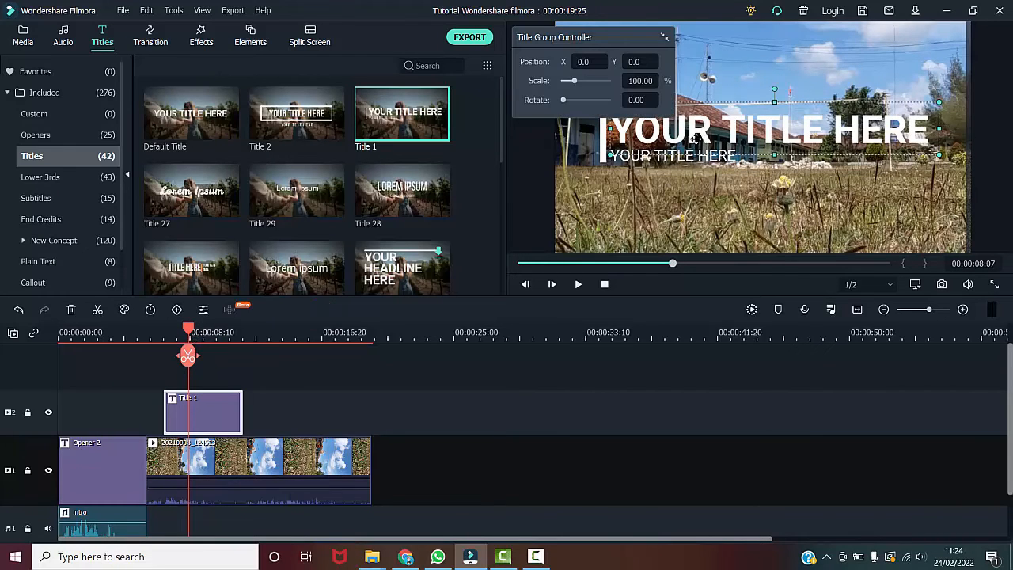
{"action": "double_click", "coordinate": [705, 139]}
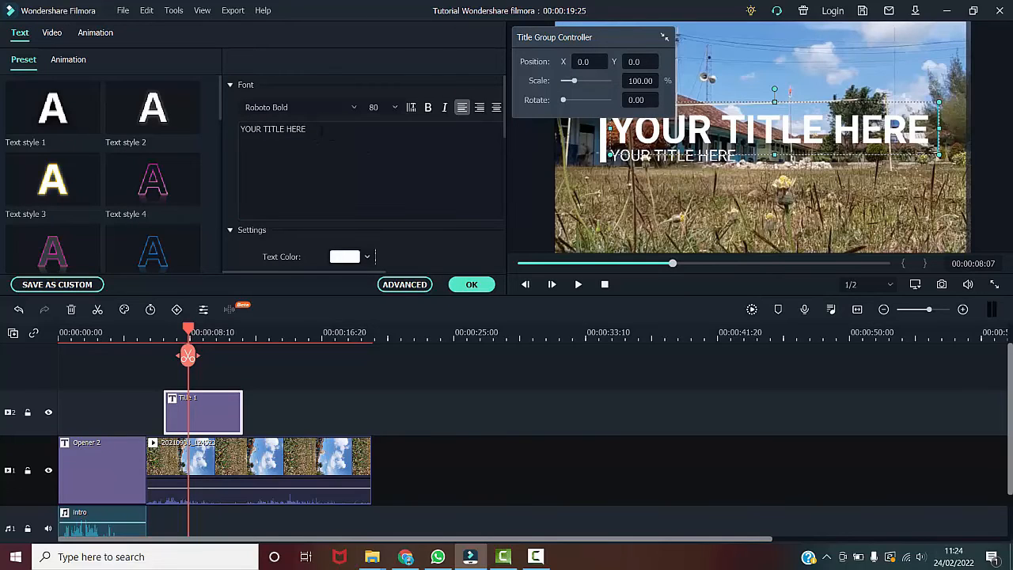
{"action": "left_click", "coordinate": [287, 134]}
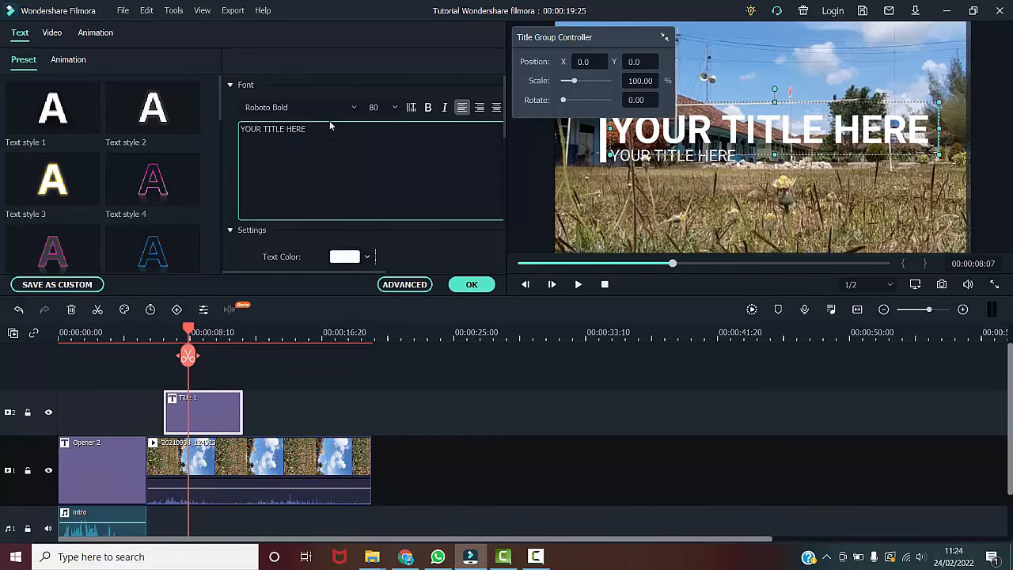
{"action": "left_click_drag", "start_coordinate": [312, 131], "coordinate": [240, 130]}
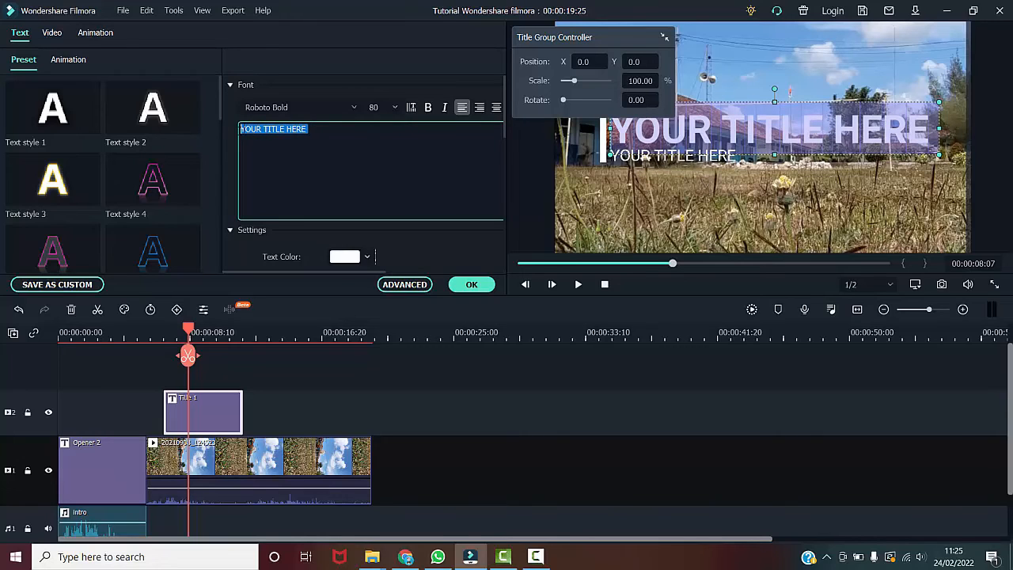
{"action": "left_click", "coordinate": [314, 130]}
{"action": "left_click_drag", "start_coordinate": [315, 131], "coordinate": [240, 130]}
{"action": "type", "text": "SEBUAH PERJALANAN"}
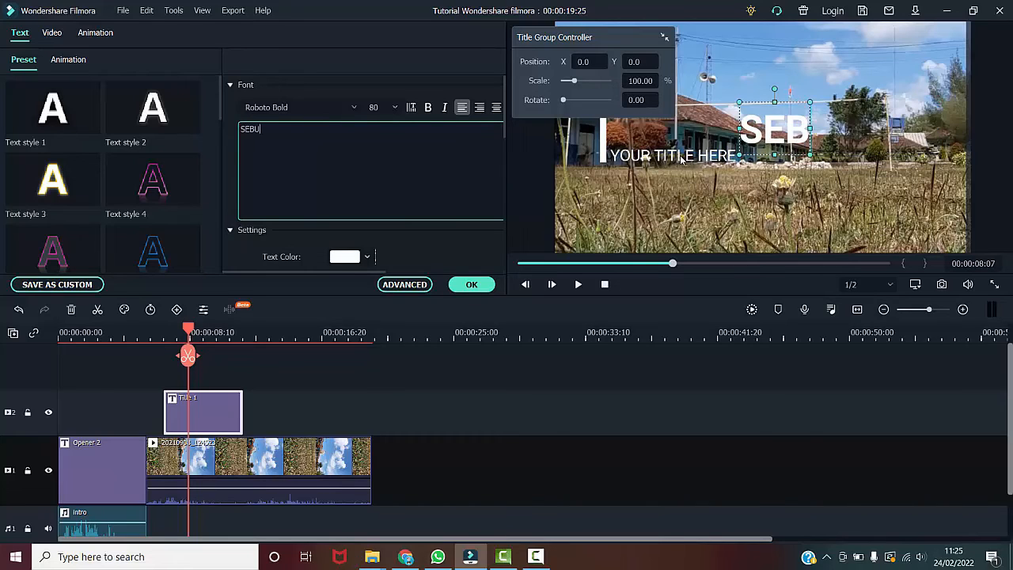
Set the headline's font size to 64, trying 68 for comparison before returning to 64.
{"action": "left_click", "coordinate": [395, 108]}
{"action": "left_click", "coordinate": [372, 154]}
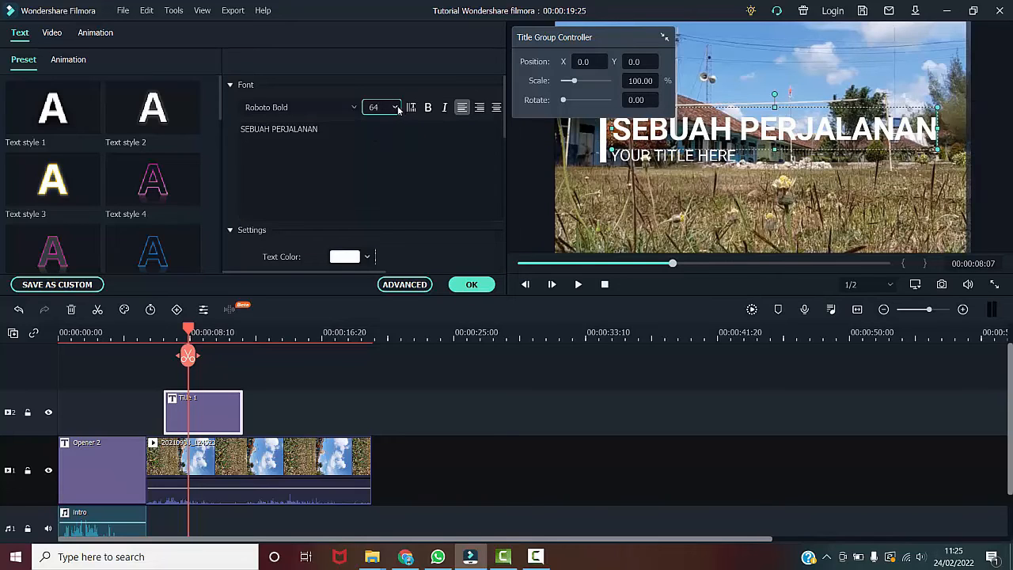
{"action": "left_click", "coordinate": [379, 108]}
{"action": "left_click", "coordinate": [373, 176]}
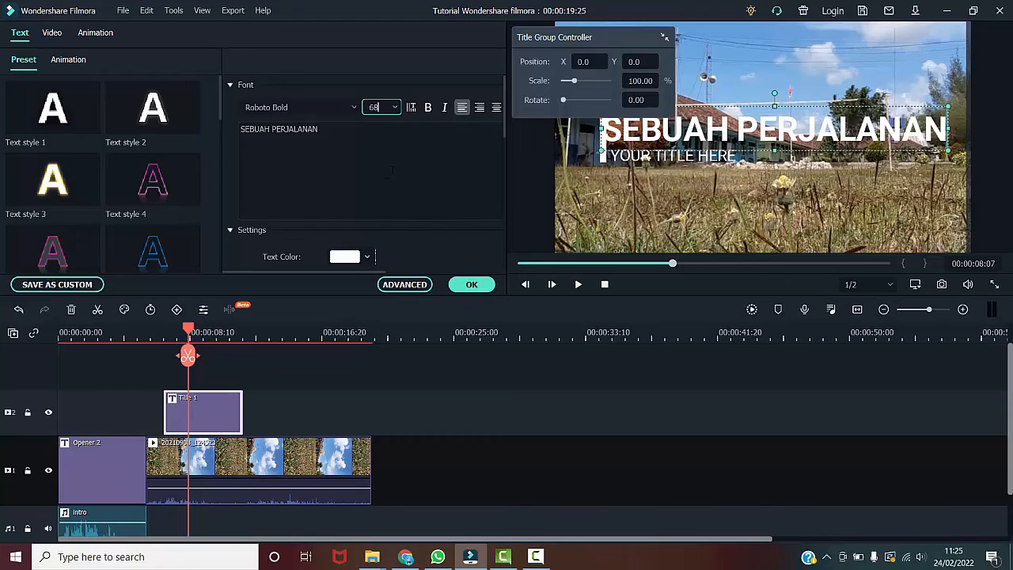
{"action": "left_click", "coordinate": [391, 109]}
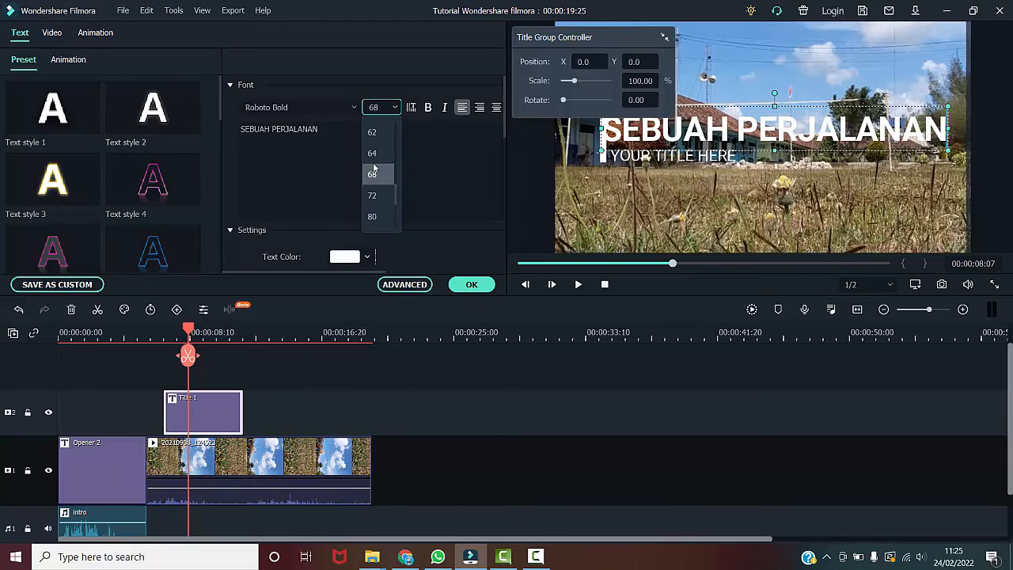
{"action": "left_click", "coordinate": [372, 153]}
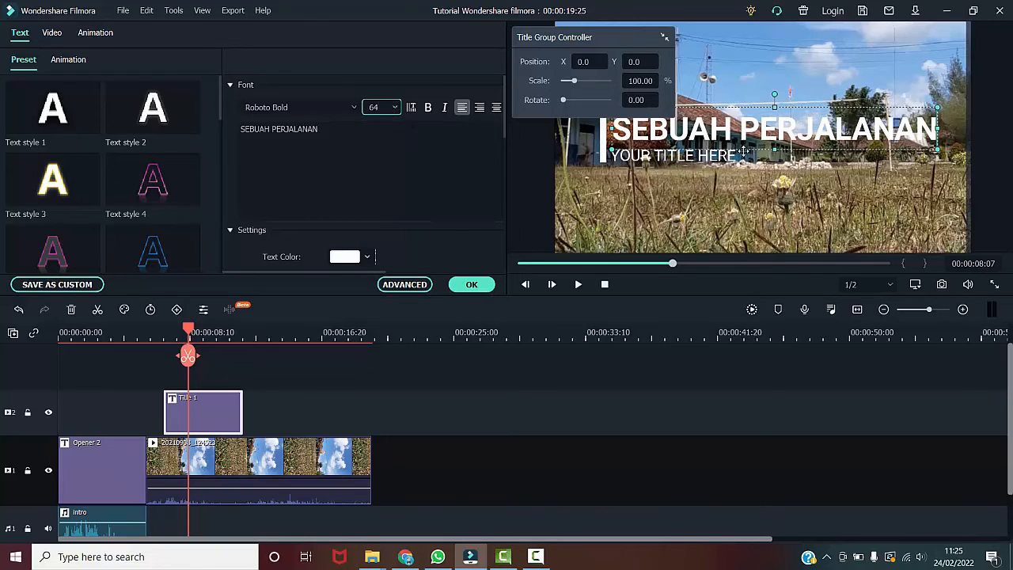
Collapse the Title Group Controller and position the headline beside the vertical bar, directly above the smaller text line.
{"action": "left_click_drag", "start_coordinate": [744, 158], "coordinate": [744, 150]}
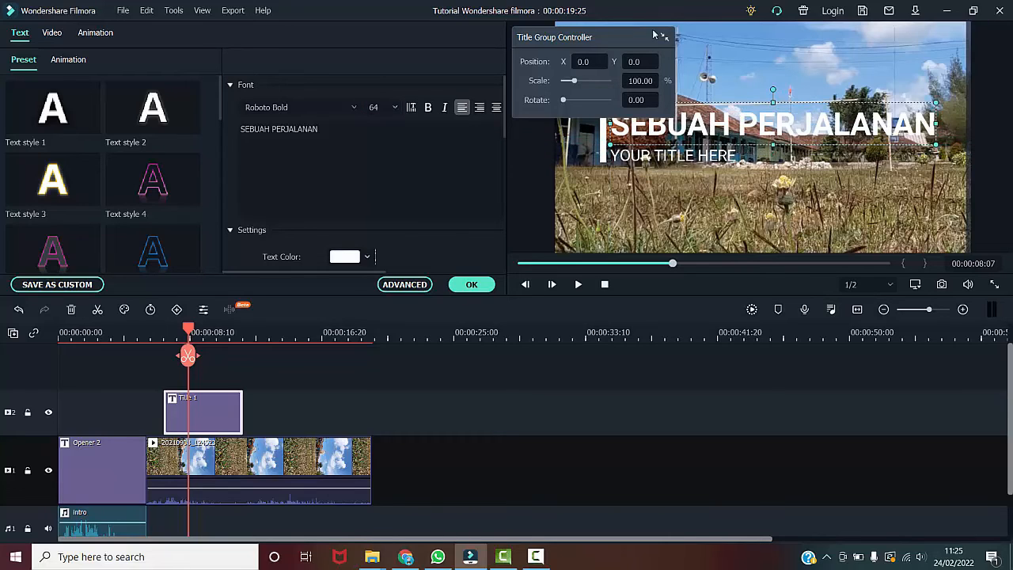
{"action": "left_click_drag", "start_coordinate": [560, 41], "coordinate": [563, 70]}
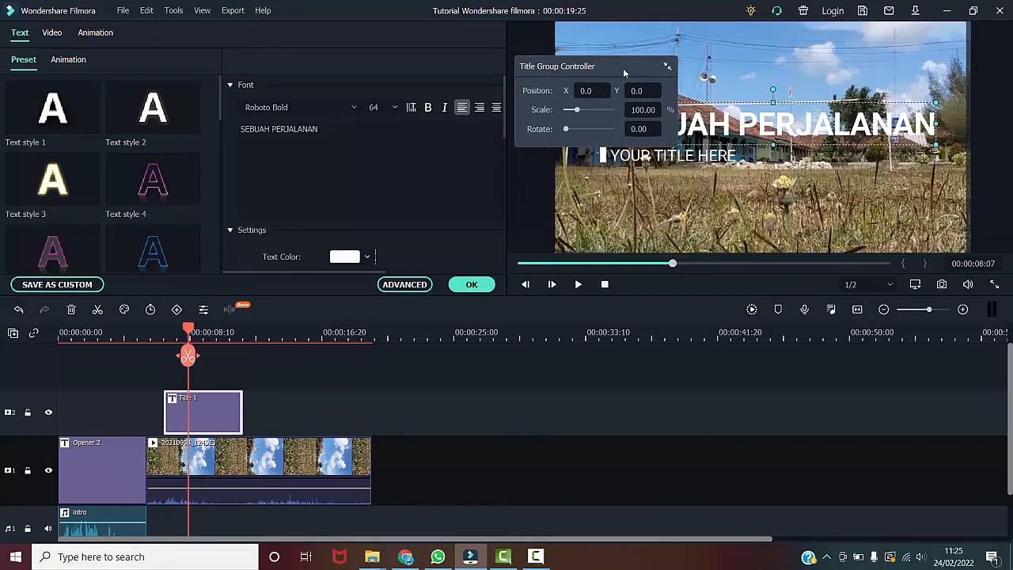
{"action": "left_click", "coordinate": [667, 66]}
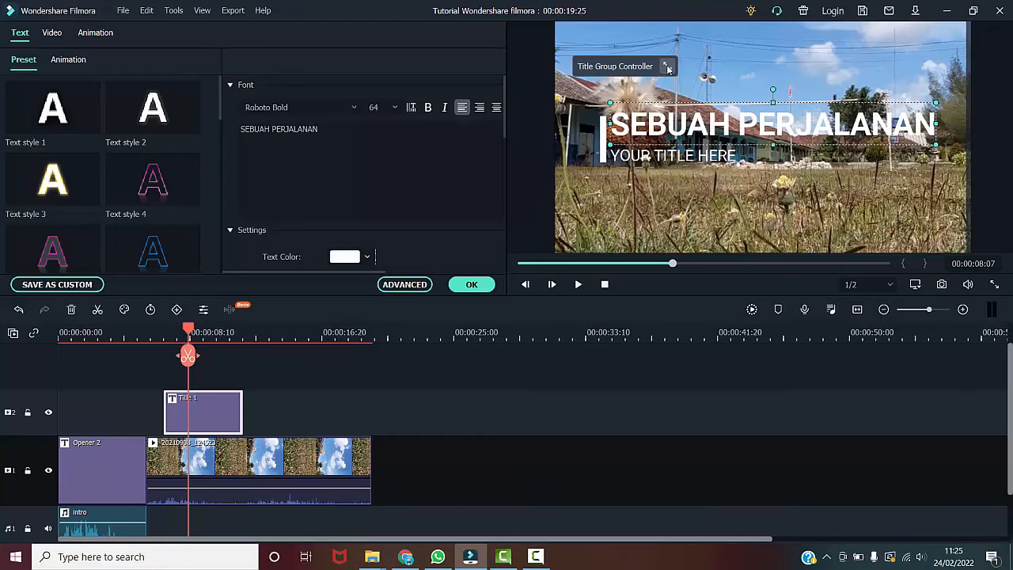
{"action": "left_click_drag", "start_coordinate": [639, 130], "coordinate": [639, 139]}
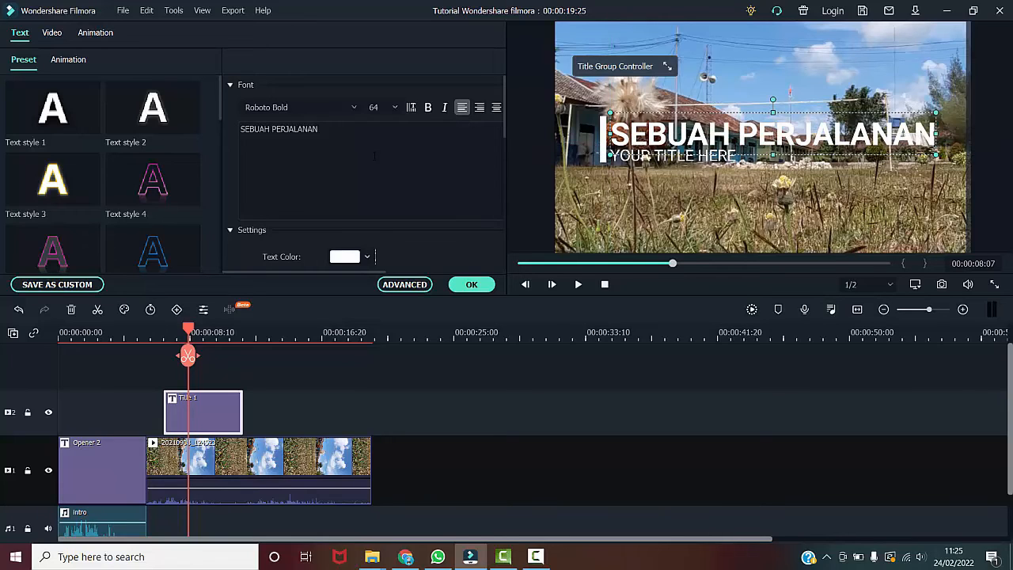
Change the smaller title line to "PANJANG YANG HARUS DI TEMPUH" and shift it right to line up with the headline's left edge.
{"action": "left_click", "coordinate": [636, 161]}
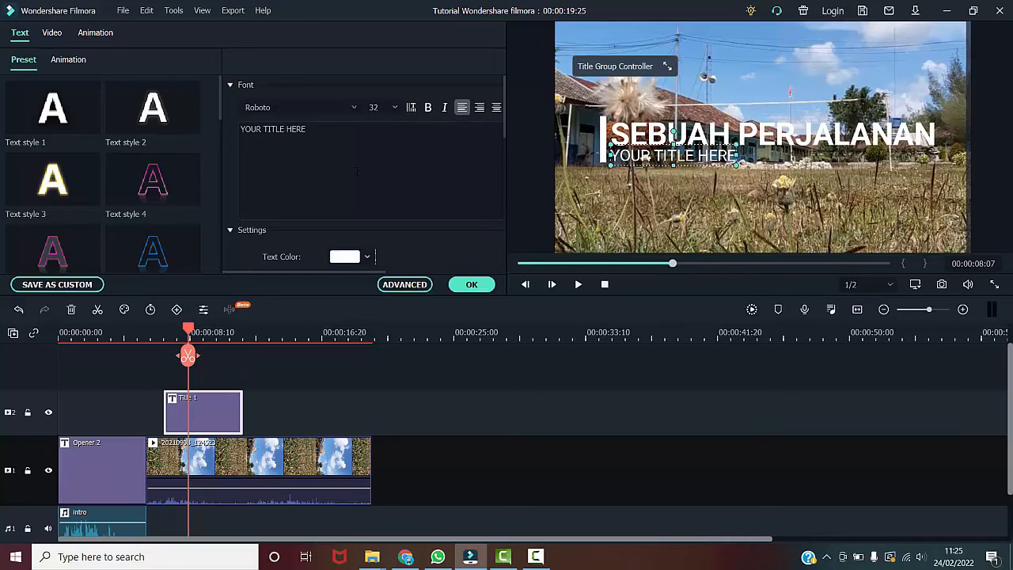
{"action": "key", "text": "ctrl+a"}
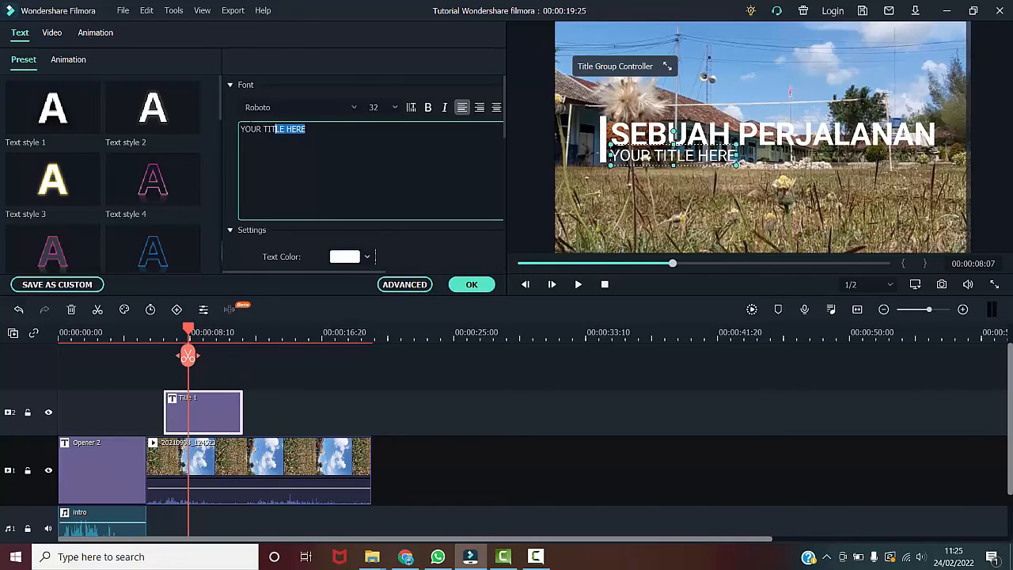
{"action": "type", "text": "PANJANG YANG HARUS DI TEMPUH"}
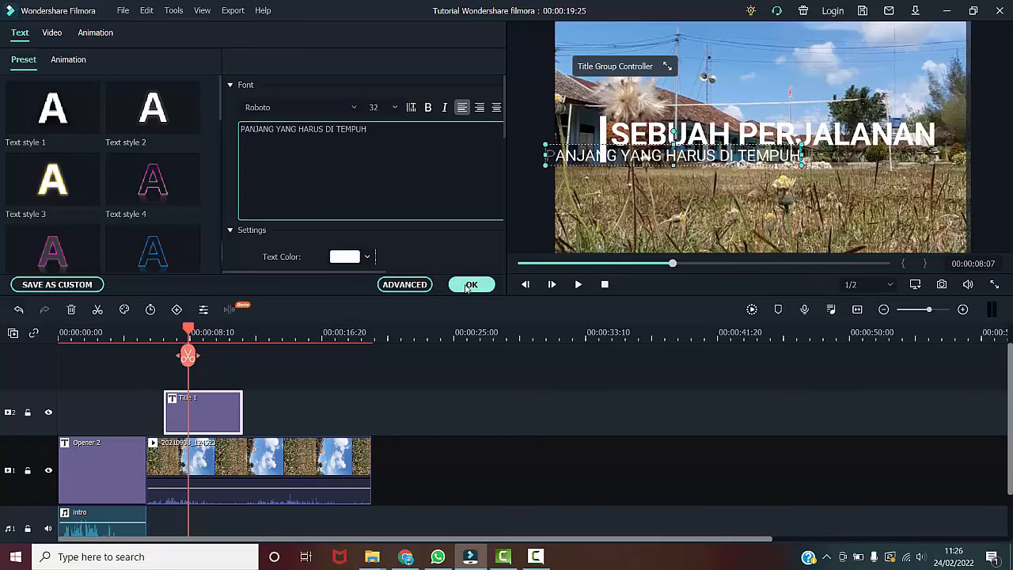
{"action": "left_click", "coordinate": [469, 287]}
{"action": "left_click_drag", "start_coordinate": [609, 162], "coordinate": [679, 167]}
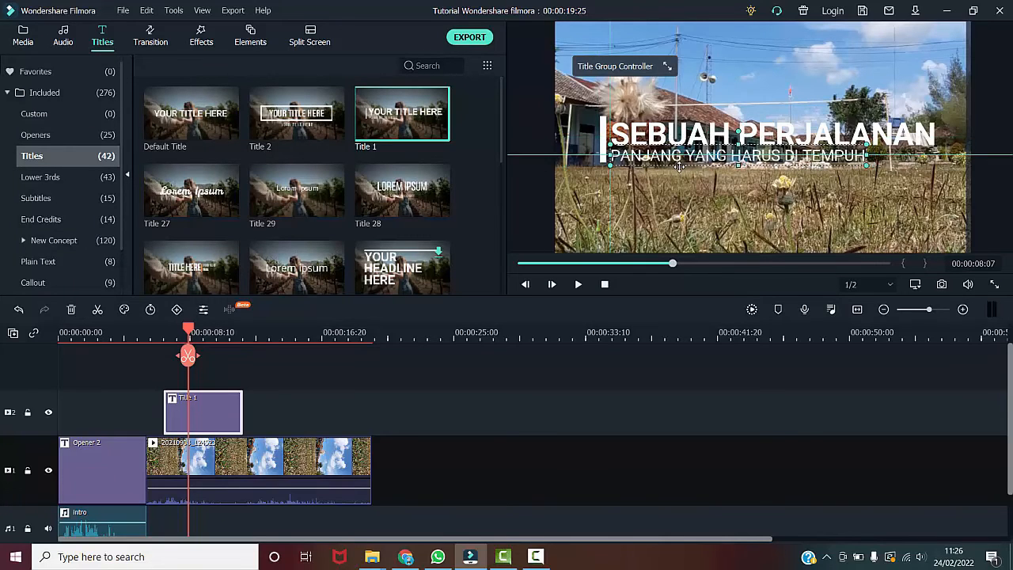
{"action": "left_click", "coordinate": [650, 212]}
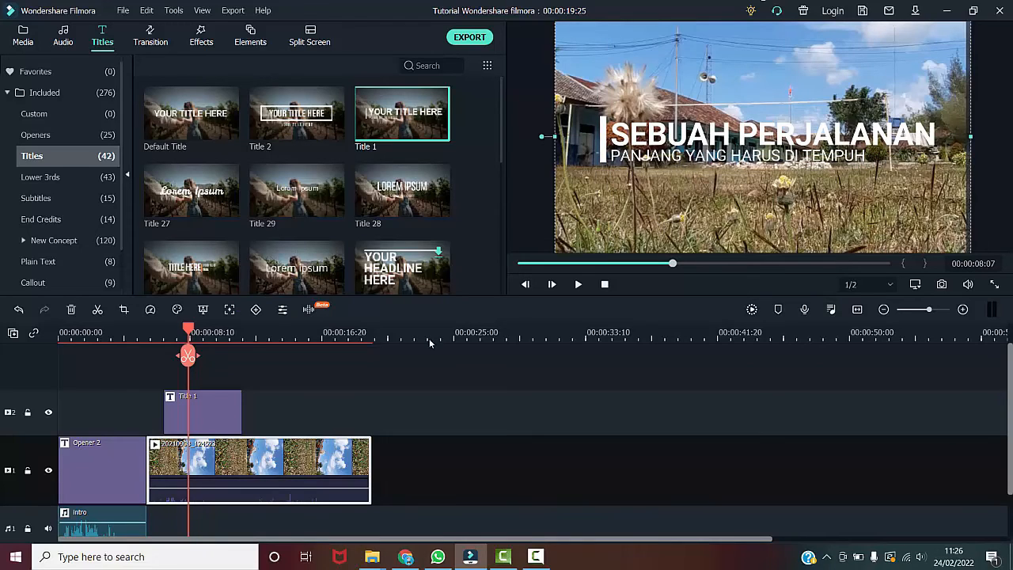
Play the timeline from the start of the video clip to review the edited title, and pause it past the title's end.
{"action": "left_click", "coordinate": [209, 406]}
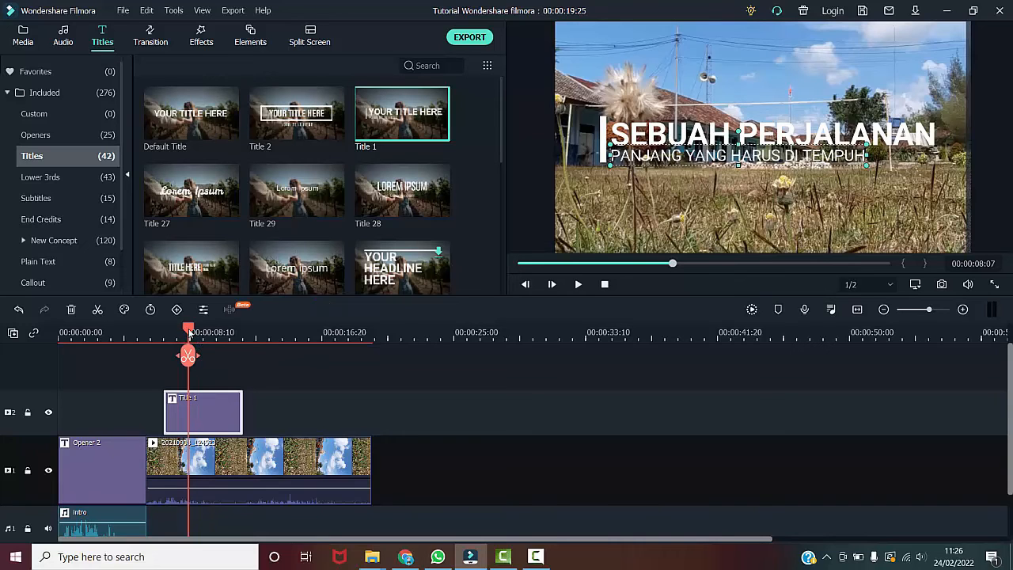
{"action": "left_click_drag", "start_coordinate": [190, 334], "coordinate": [145, 334]}
{"action": "key", "text": "space"}
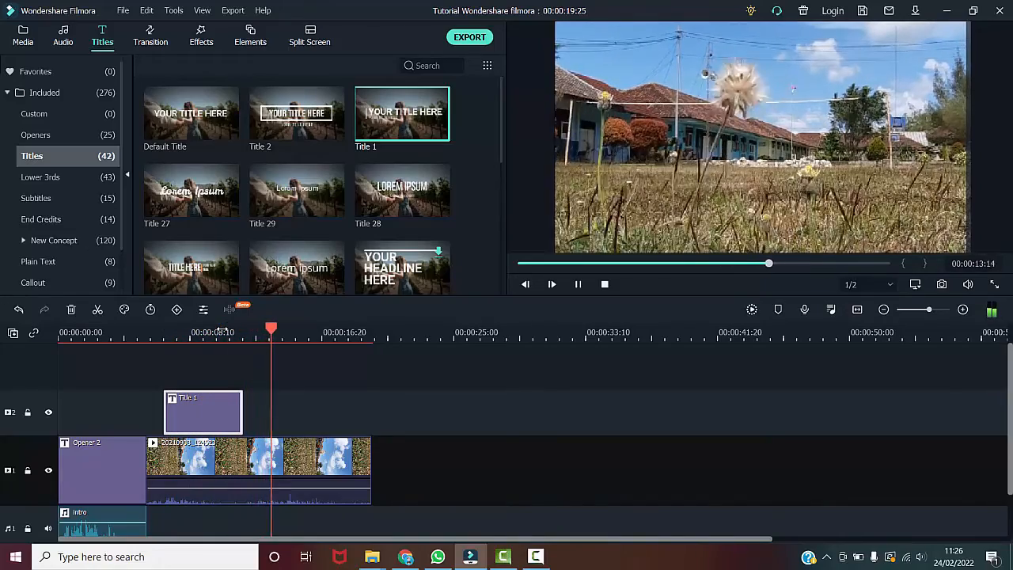
{"action": "left_click", "coordinate": [304, 364]}
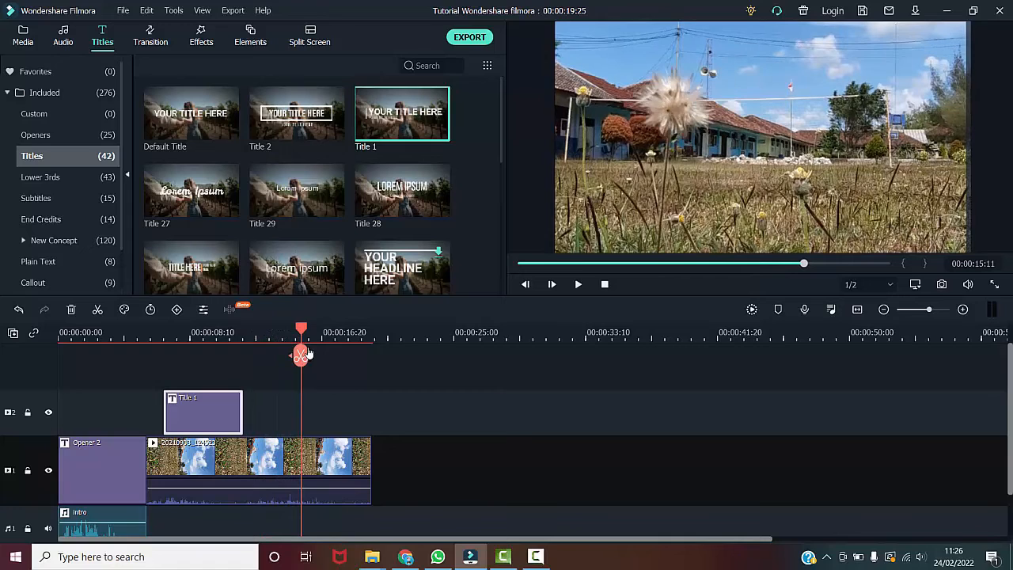
Split the video clip at 00:00:12:16, shortly after the title's end, and delete the part after the cut.
{"action": "left_click", "coordinate": [245, 336]}
{"action": "left_click", "coordinate": [283, 480]}
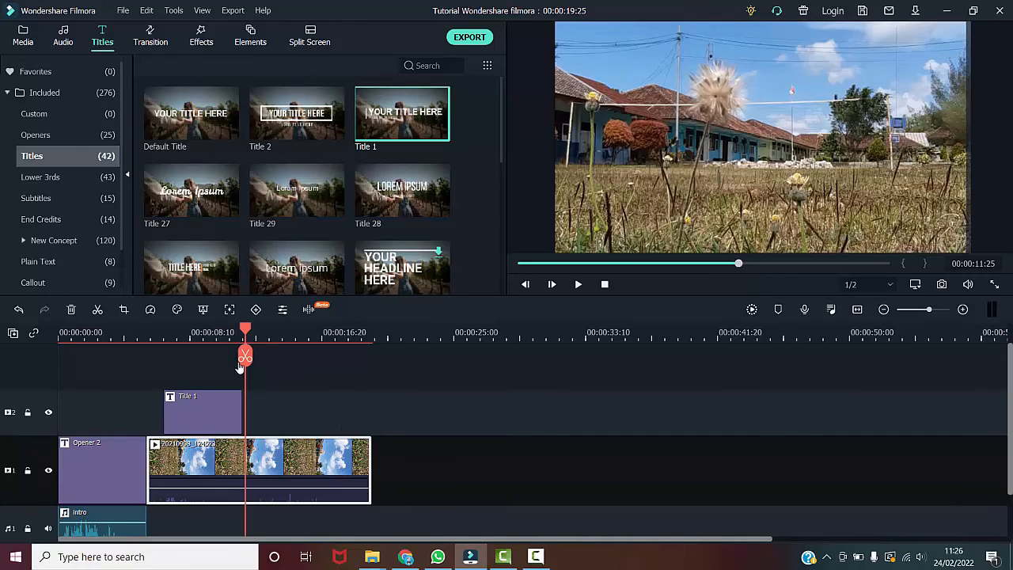
{"action": "left_click", "coordinate": [252, 332]}
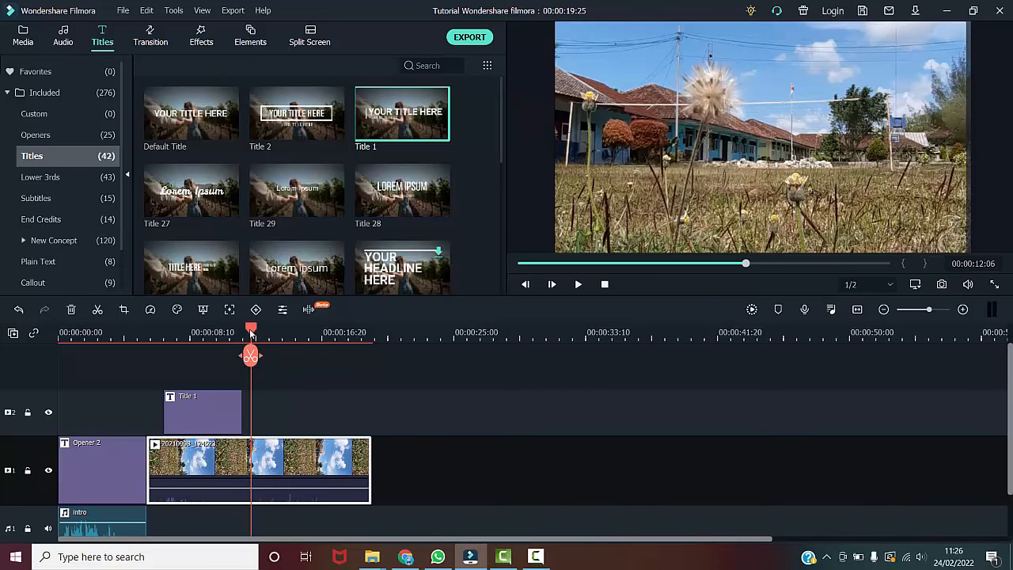
{"action": "left_click", "coordinate": [255, 333]}
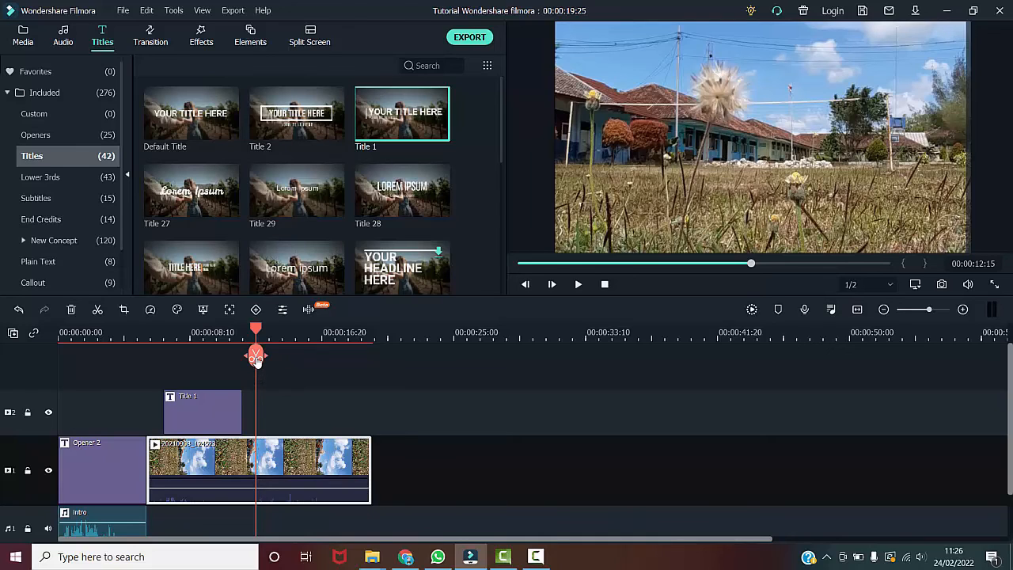
{"action": "left_click_drag", "start_coordinate": [256, 361], "coordinate": [257, 361]}
{"action": "left_click", "coordinate": [257, 365]}
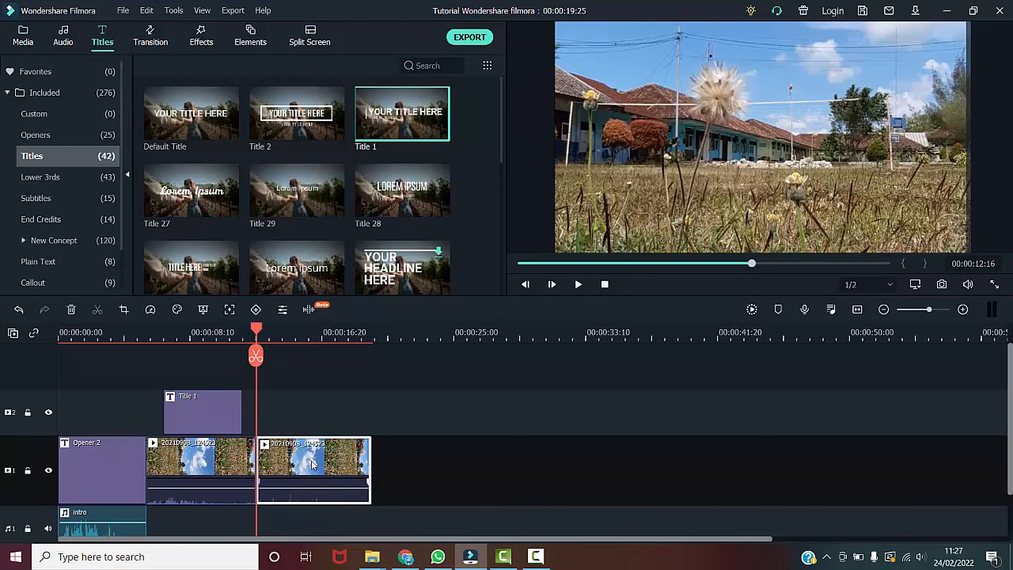
{"action": "key", "text": "Delete"}
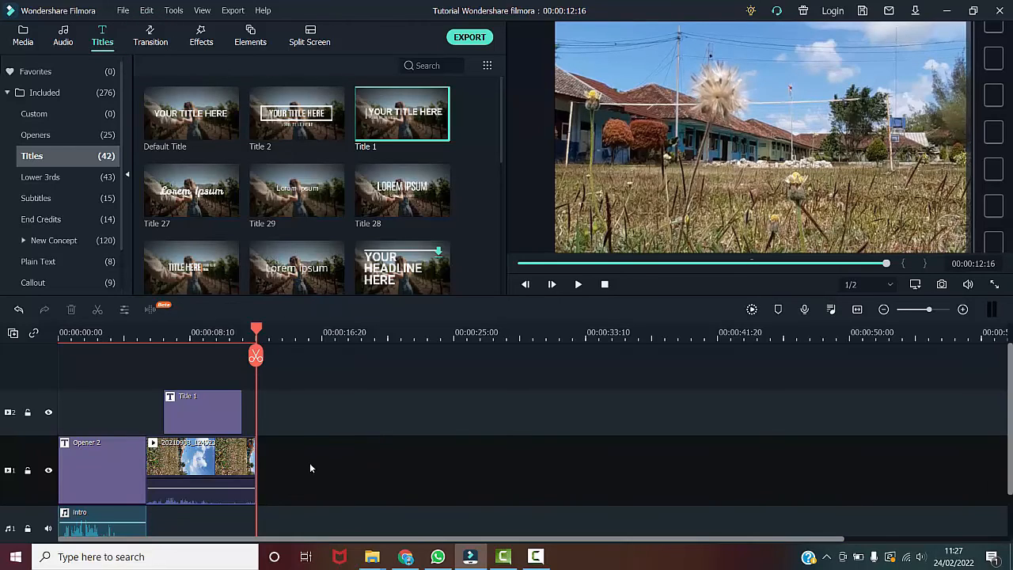
Play the timeline from the start of the video clip to review the shortened footage with its title.
{"action": "left_click_drag", "start_coordinate": [257, 345], "coordinate": [147, 347]}
{"action": "key", "text": "space"}
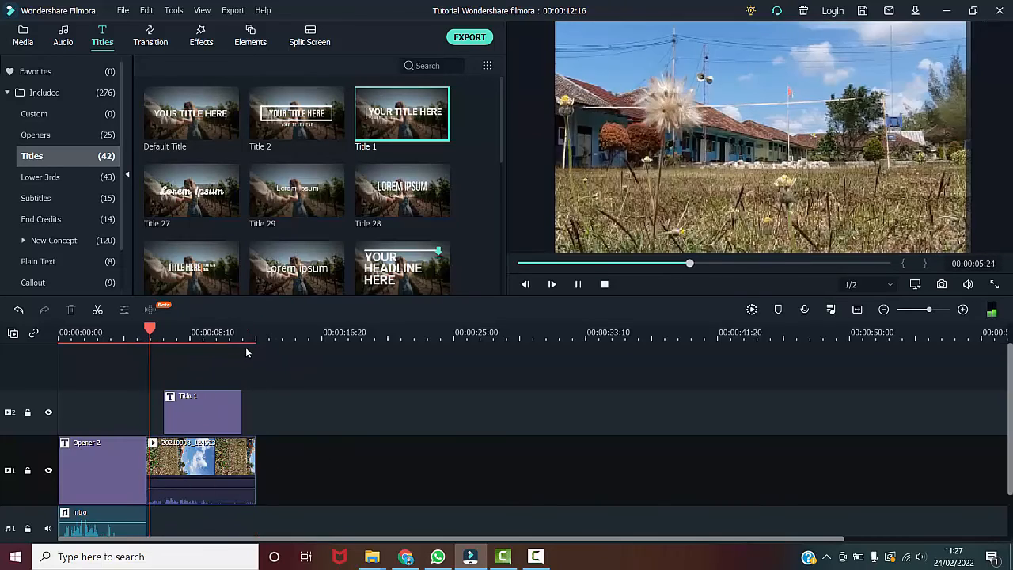